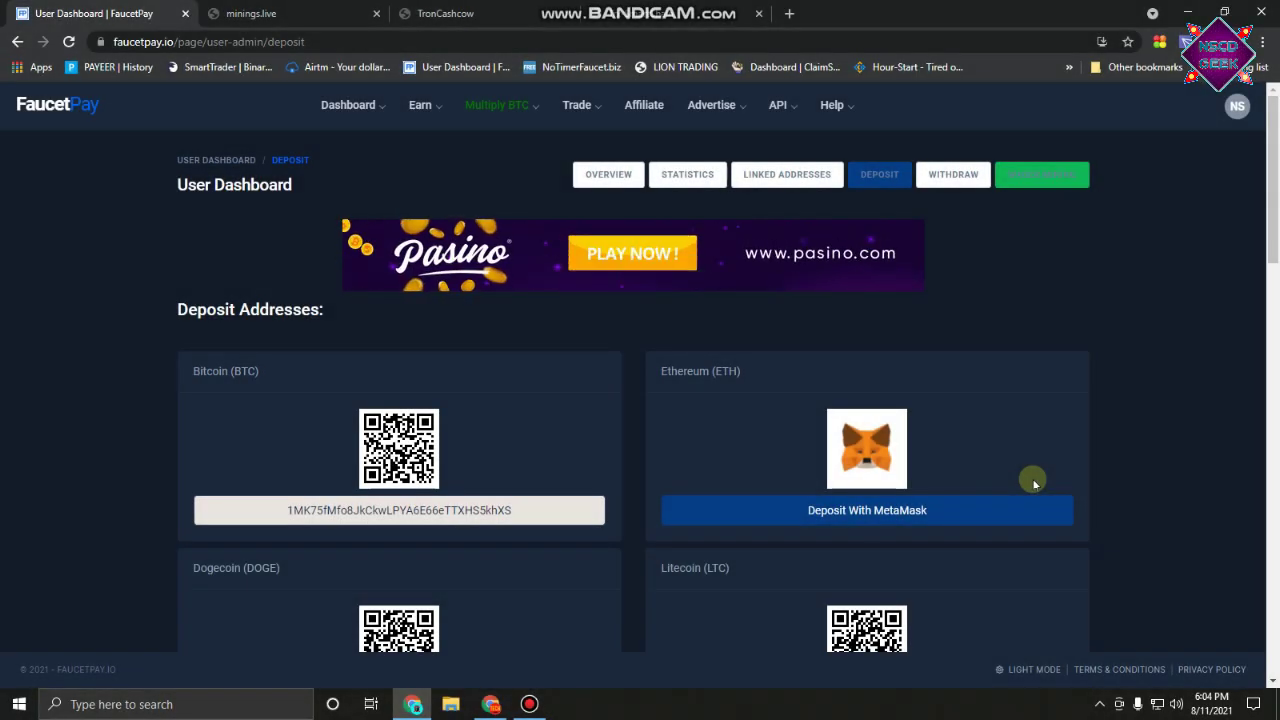
Step: In Deposits Made, highlight the 29.20000000 and 1.00000000 Tron deposits, then switch to minings.live
scroll(975, 440, "down", 4)
scroll(986, 450, "down", 9)
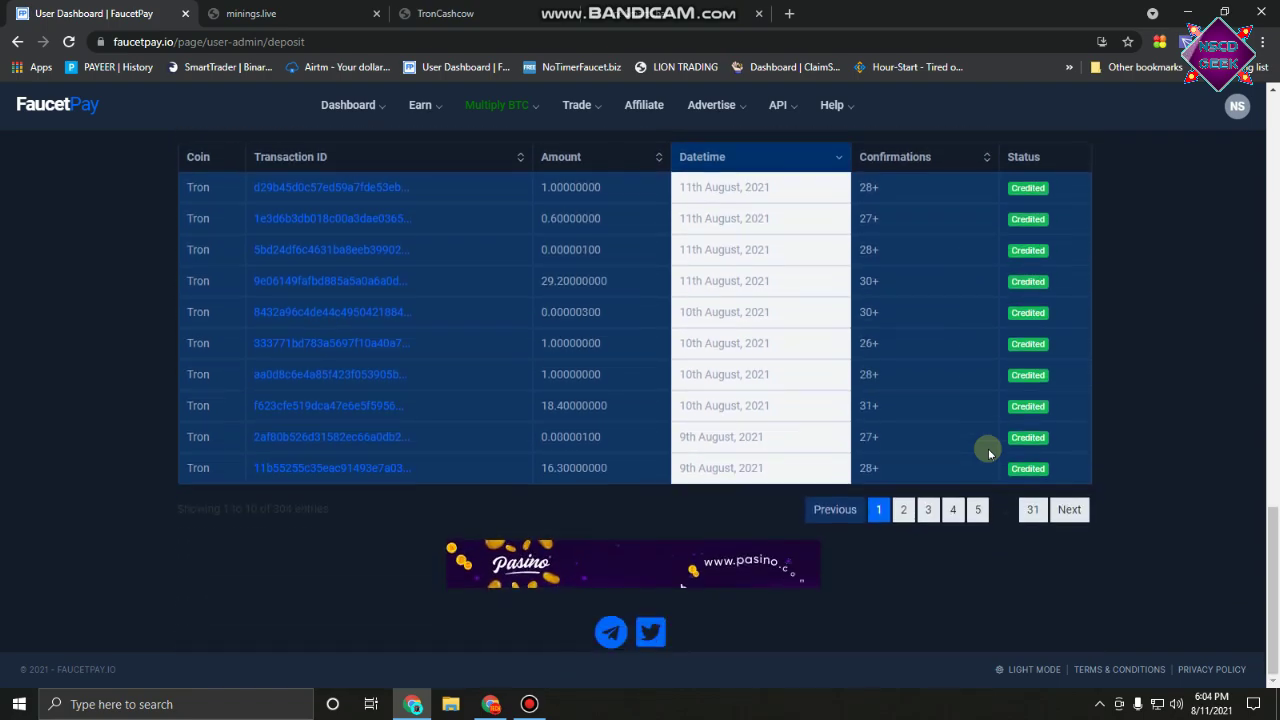
scroll(837, 360, "up", 1)
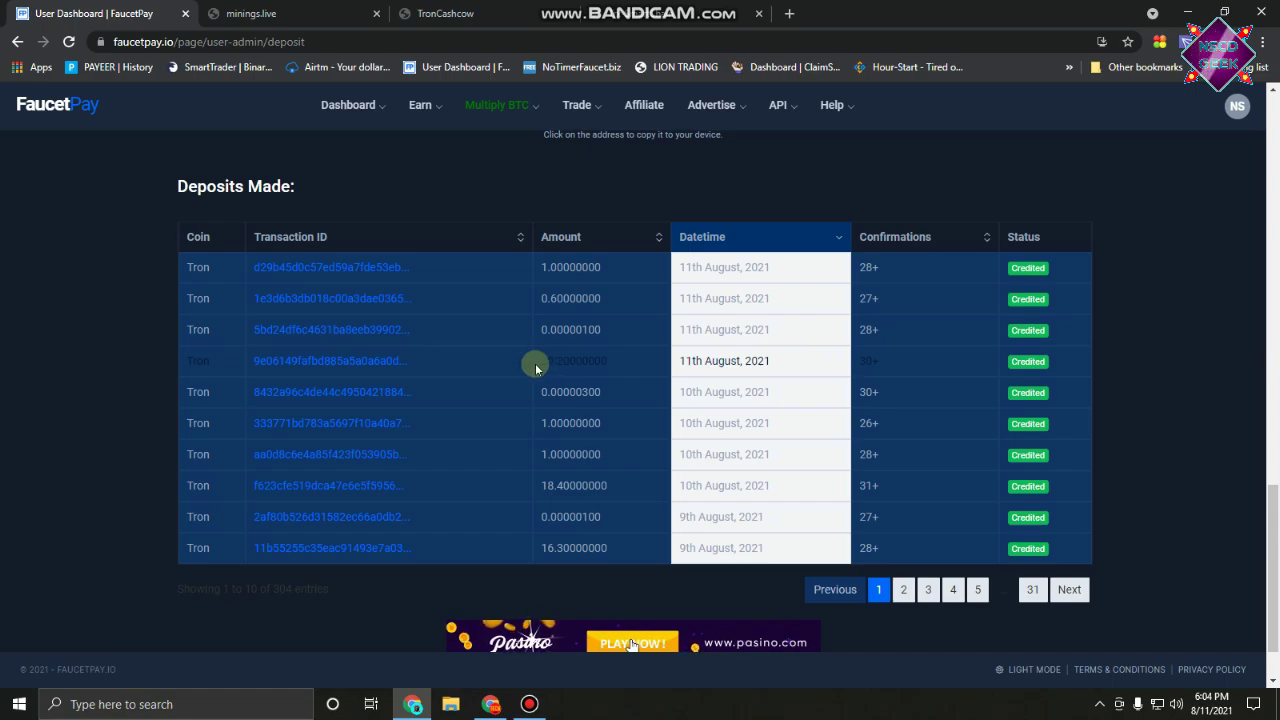
left_click_drag(534, 363, 614, 363)
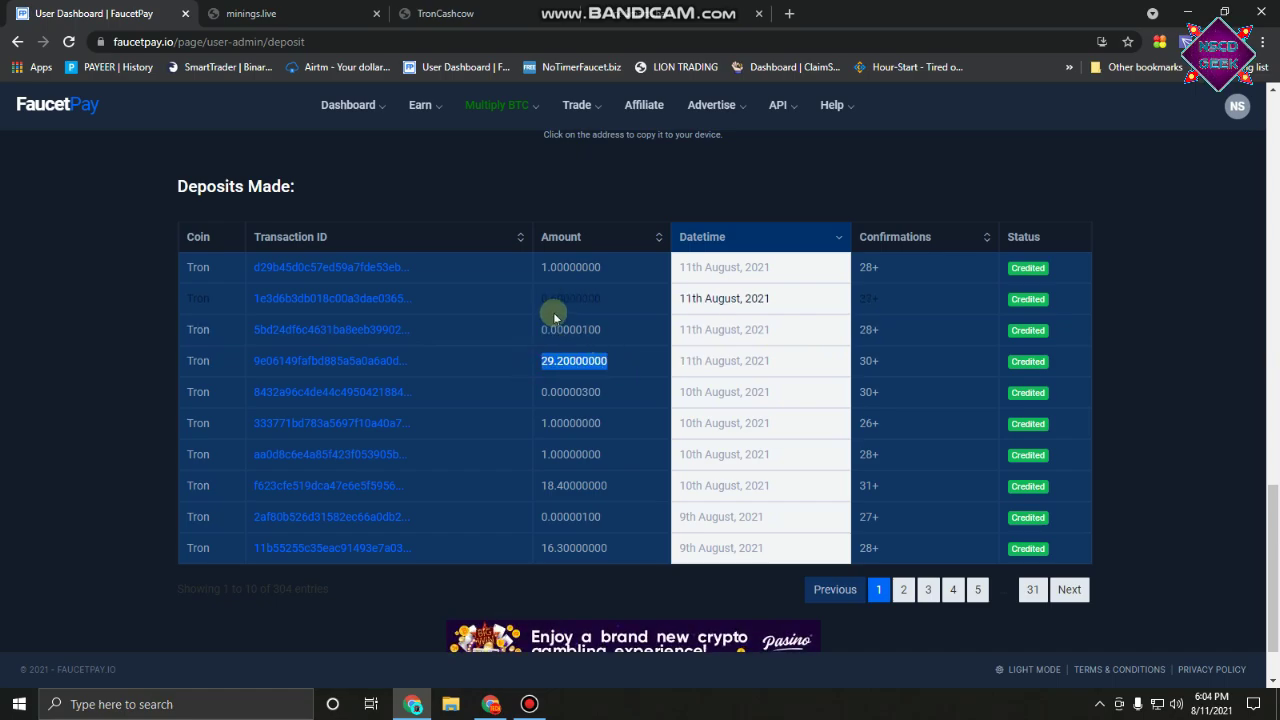
left_click_drag(539, 267, 582, 266)
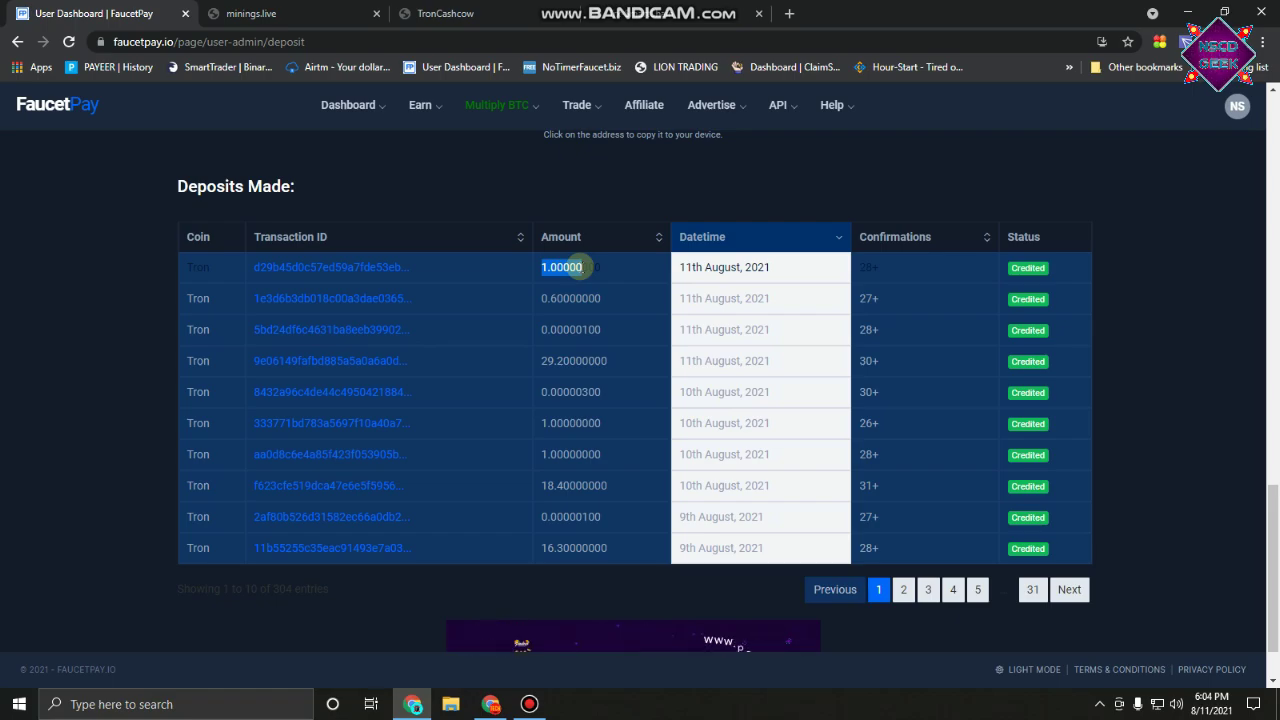
left_click(237, 8)
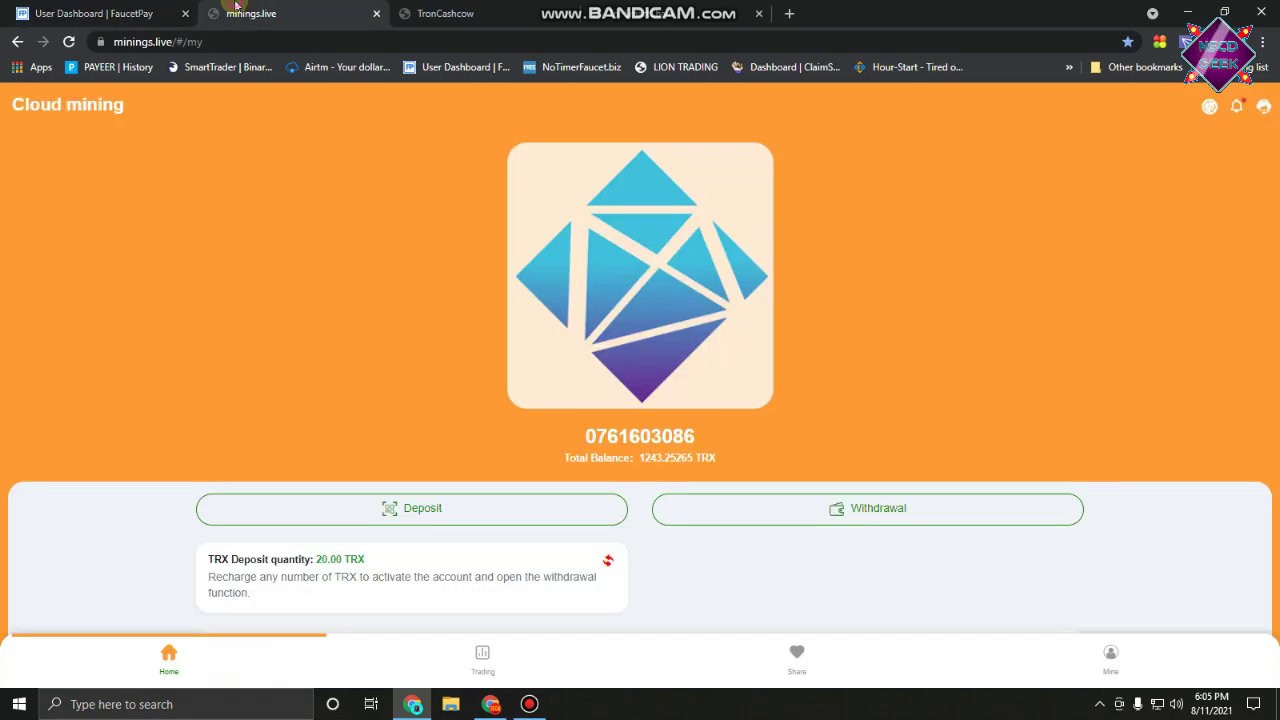
Step: Open the minings.live Profit List, highlight the -0.60 TRX withdrawal row, then go to TronCashcow
scroll(466, 329, "down", 2)
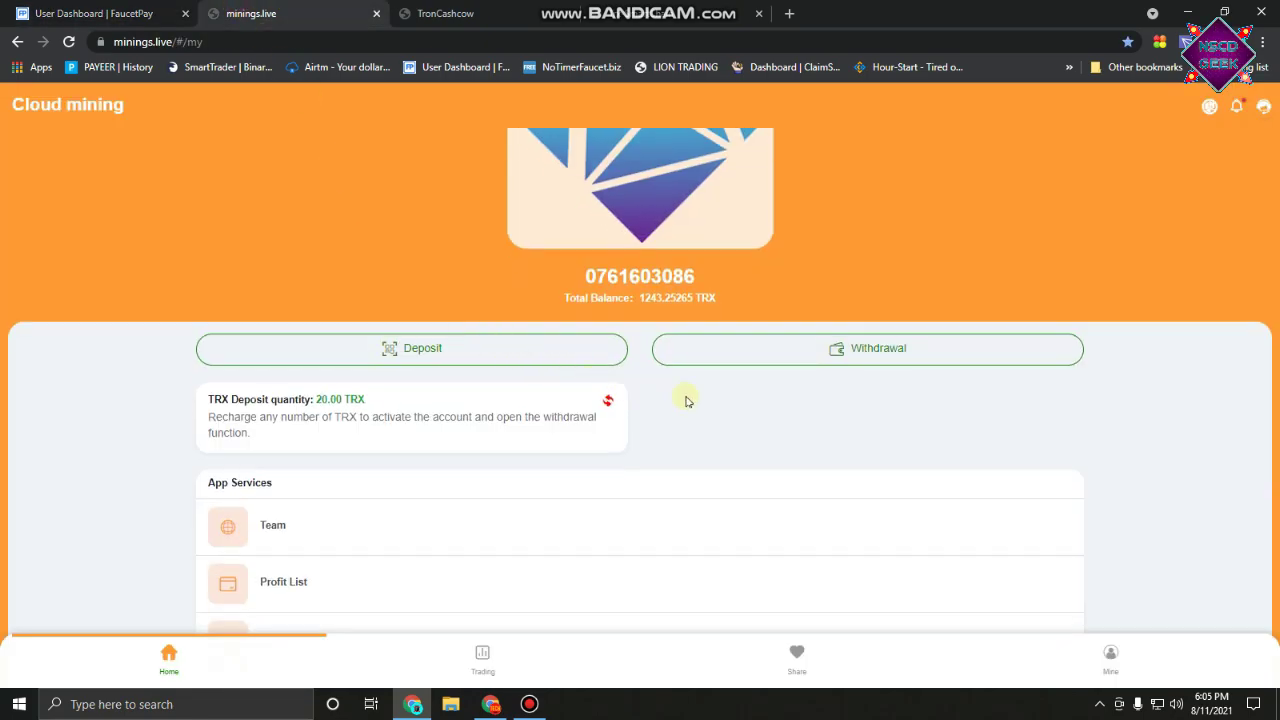
left_click(283, 581)
left_click_drag(200, 368, 1060, 368)
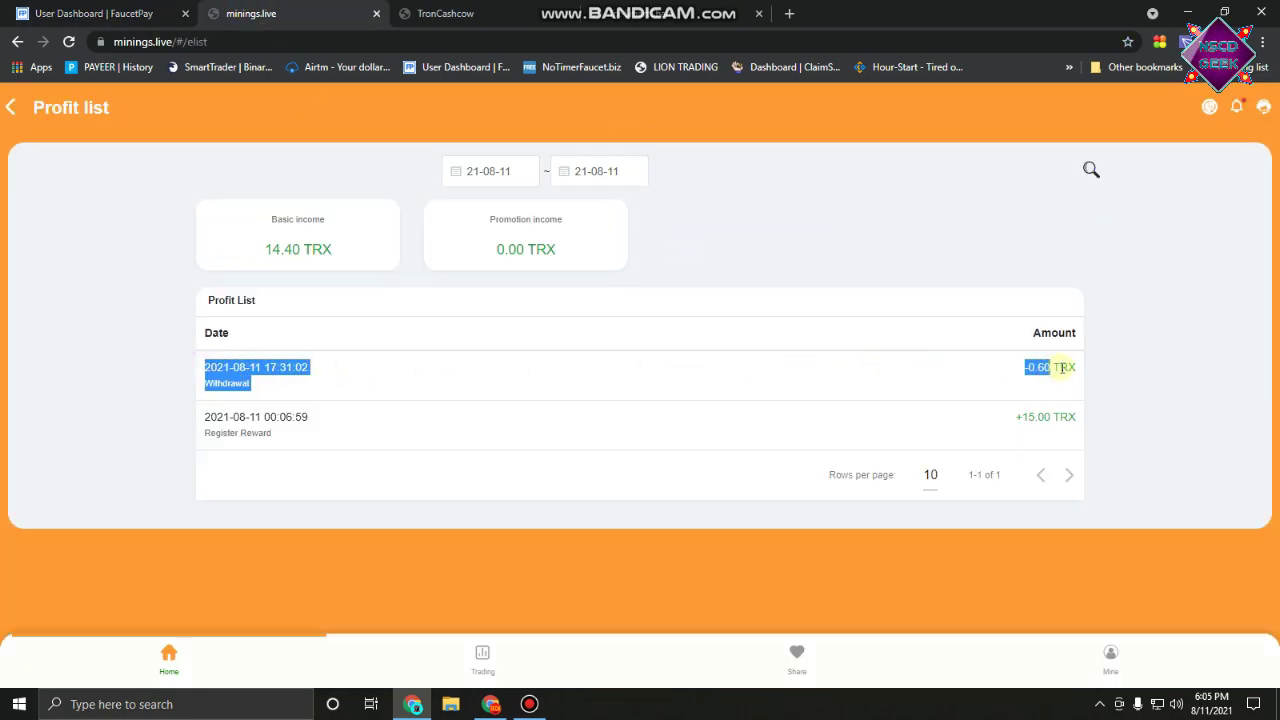
left_click(1060, 368)
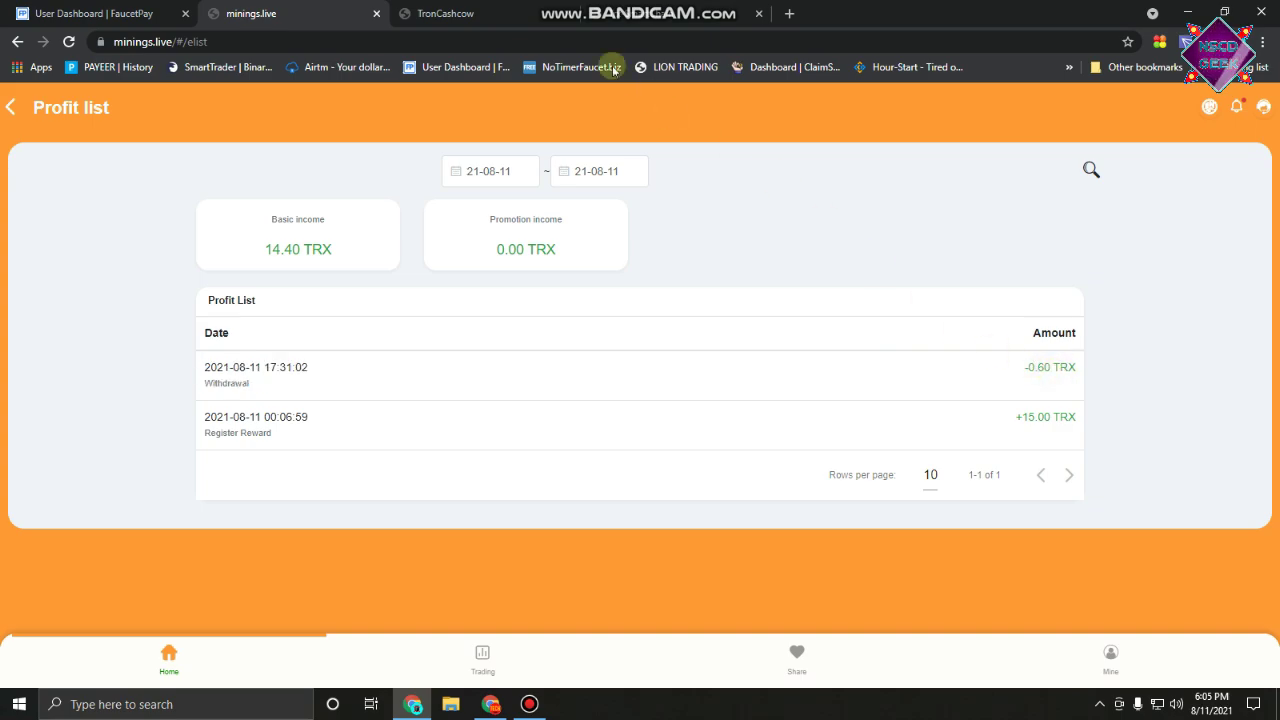
left_click(540, 13)
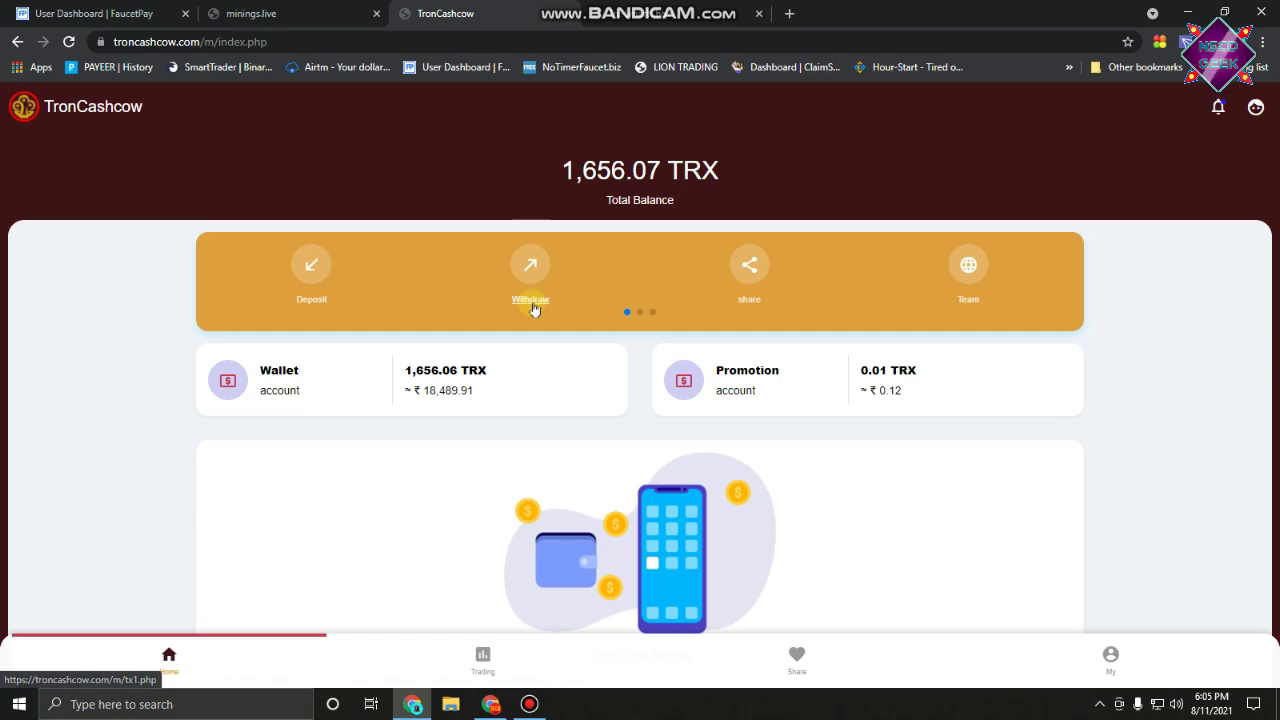
Step: View TronCashcow's Withdraw page with its successful 1.00000000 TRX withdrawal, then go back to Trx-SmartChain
left_click(532, 300)
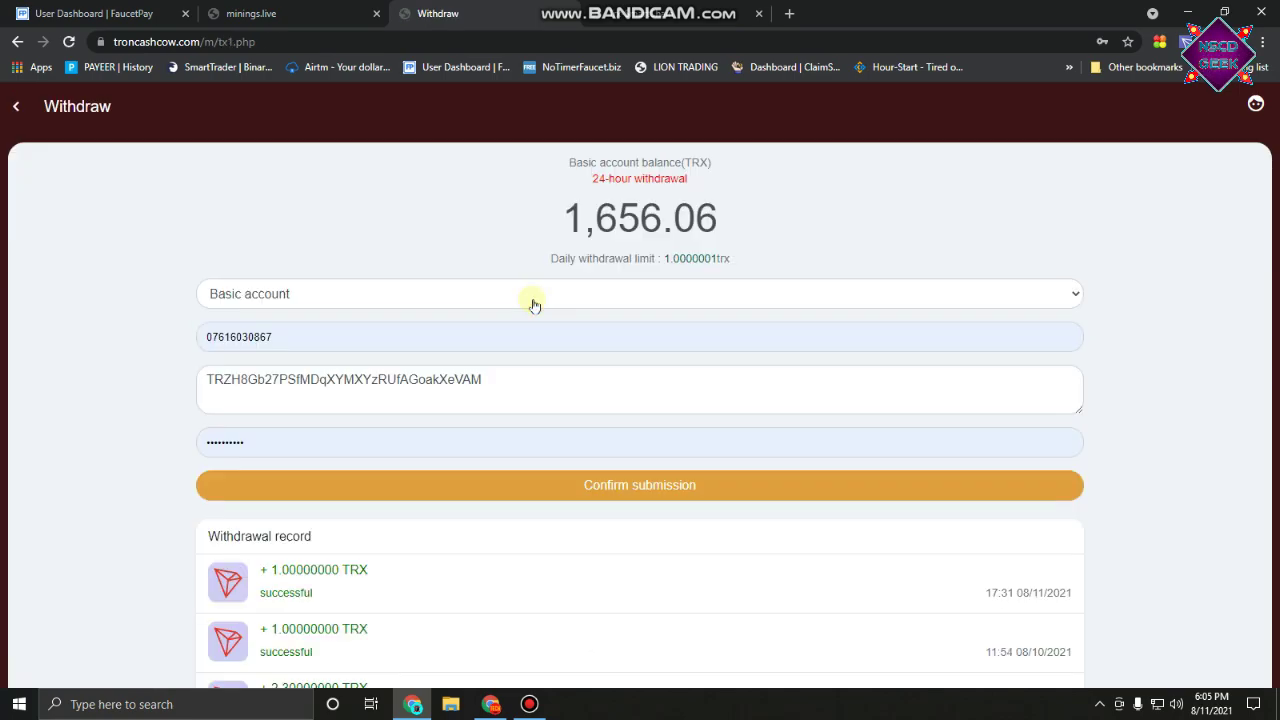
scroll(534, 305, "down", 2)
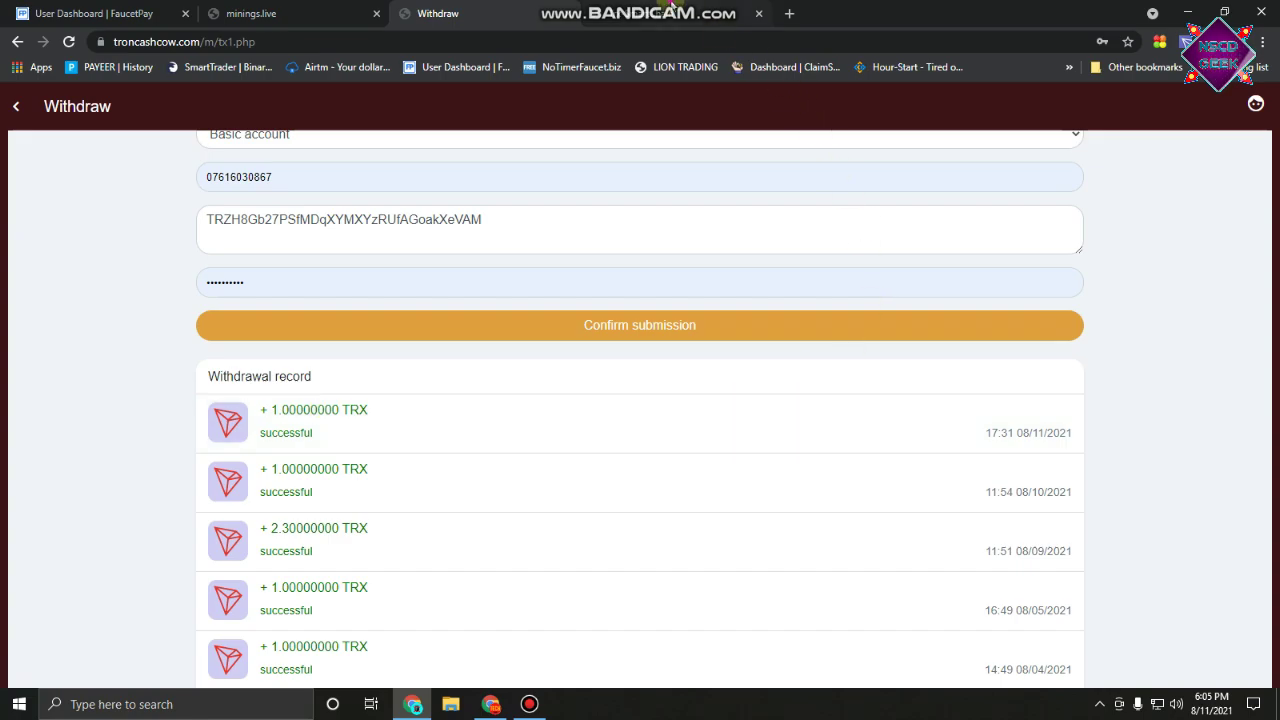
key("alt+Left")
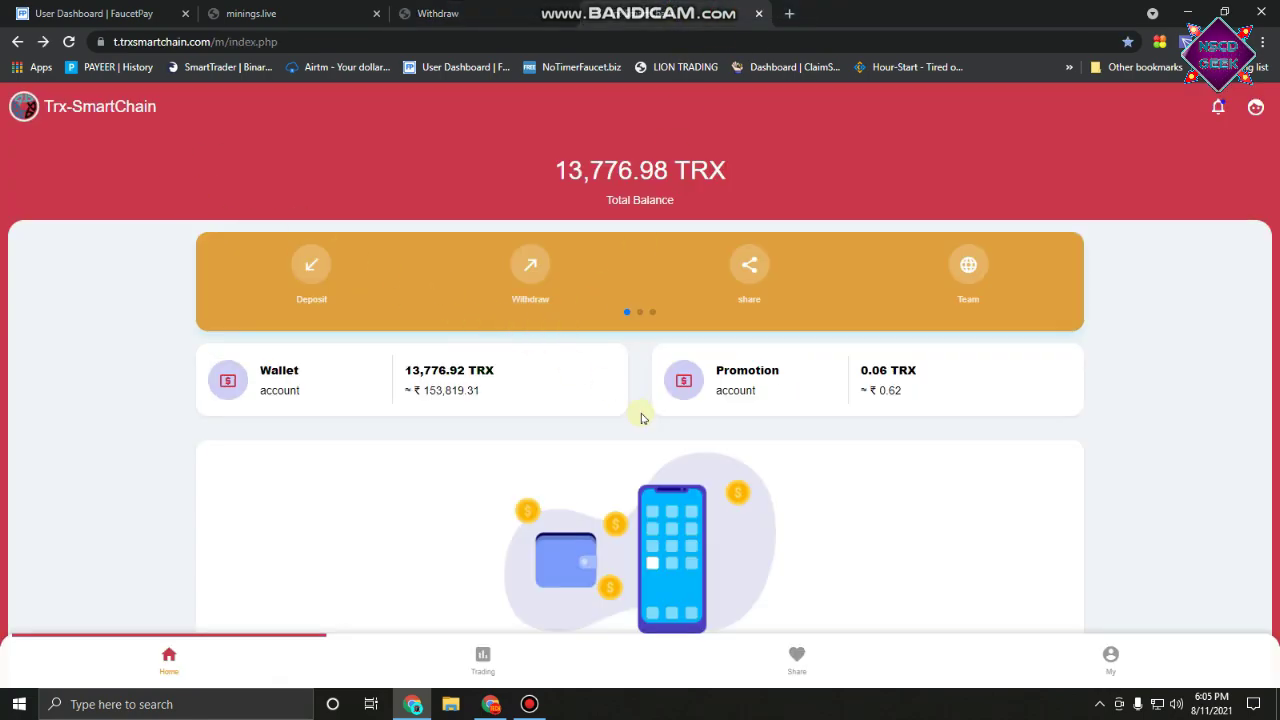
Step: Open Trx-SmartChain's Withdraw page and scroll through its withdrawal records
left_click(530, 292)
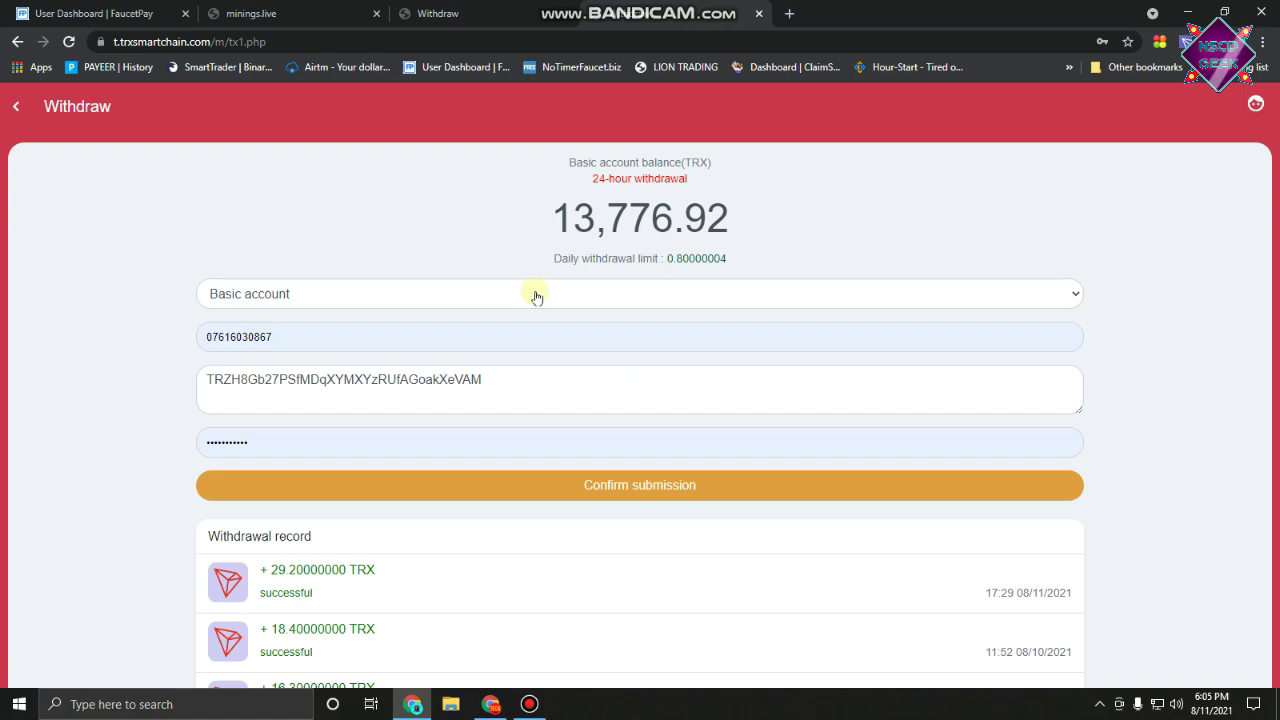
scroll(536, 296, "down", 3)
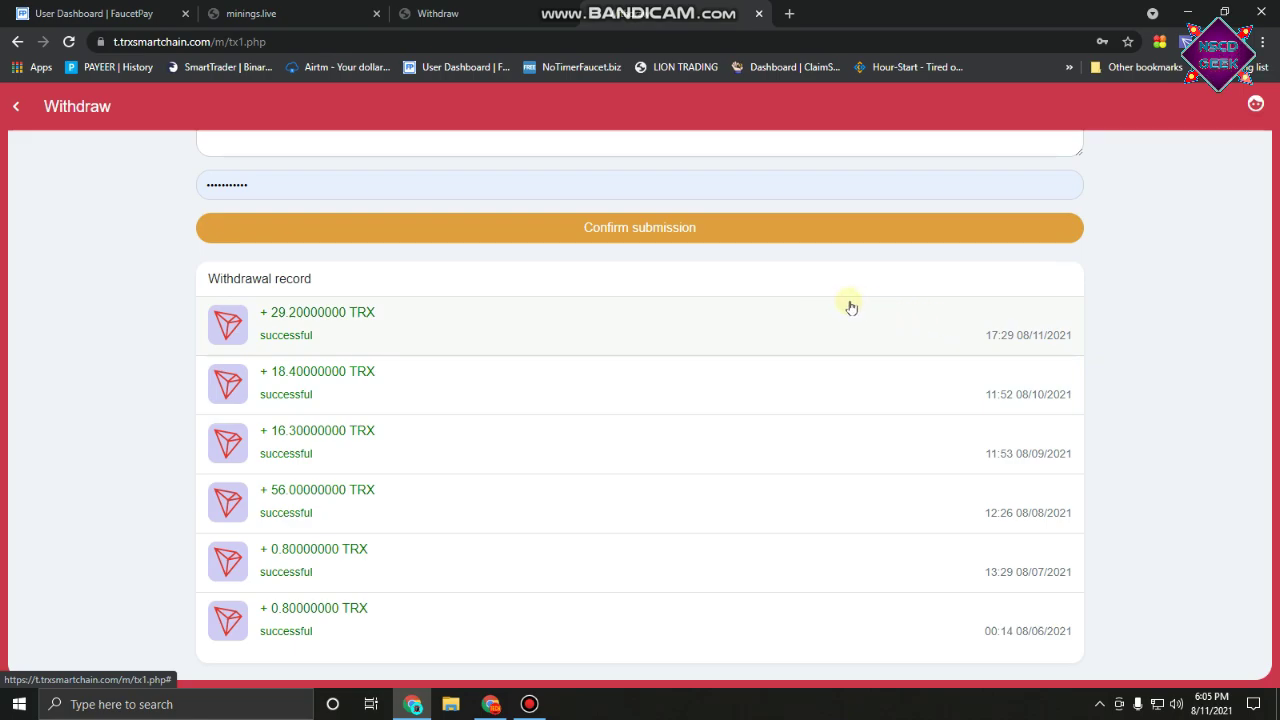
scroll(850, 302, "up", 3)
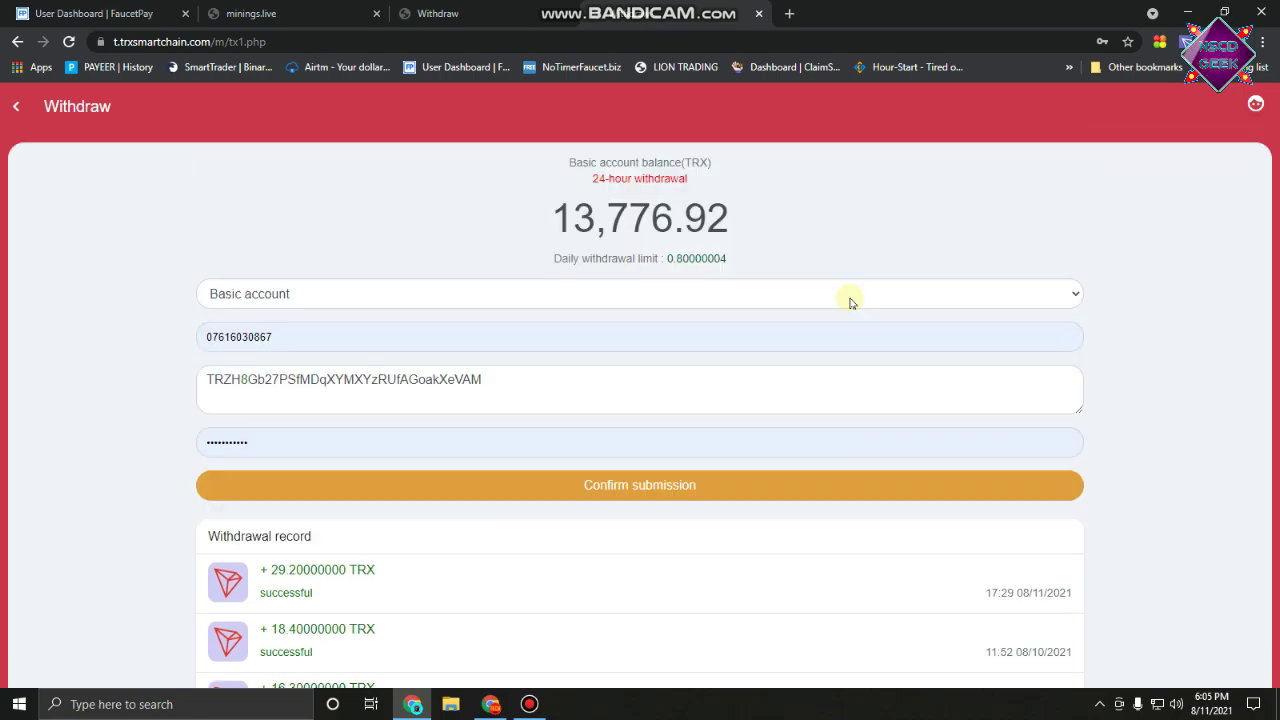
scroll(850, 302, "down", 3)
scroll(850, 302, "up", 3)
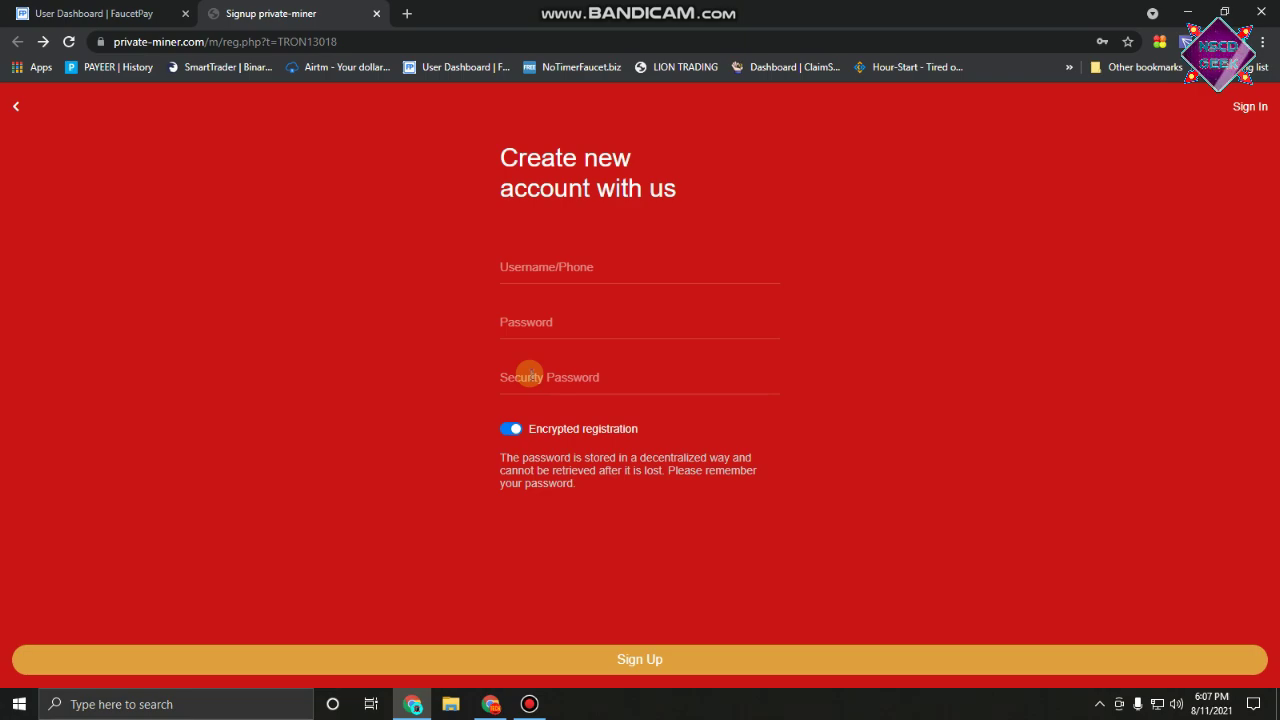
Step: Switch from signup to the private-miner login page, submit the saved login, and re-enter the password
left_click(1249, 108)
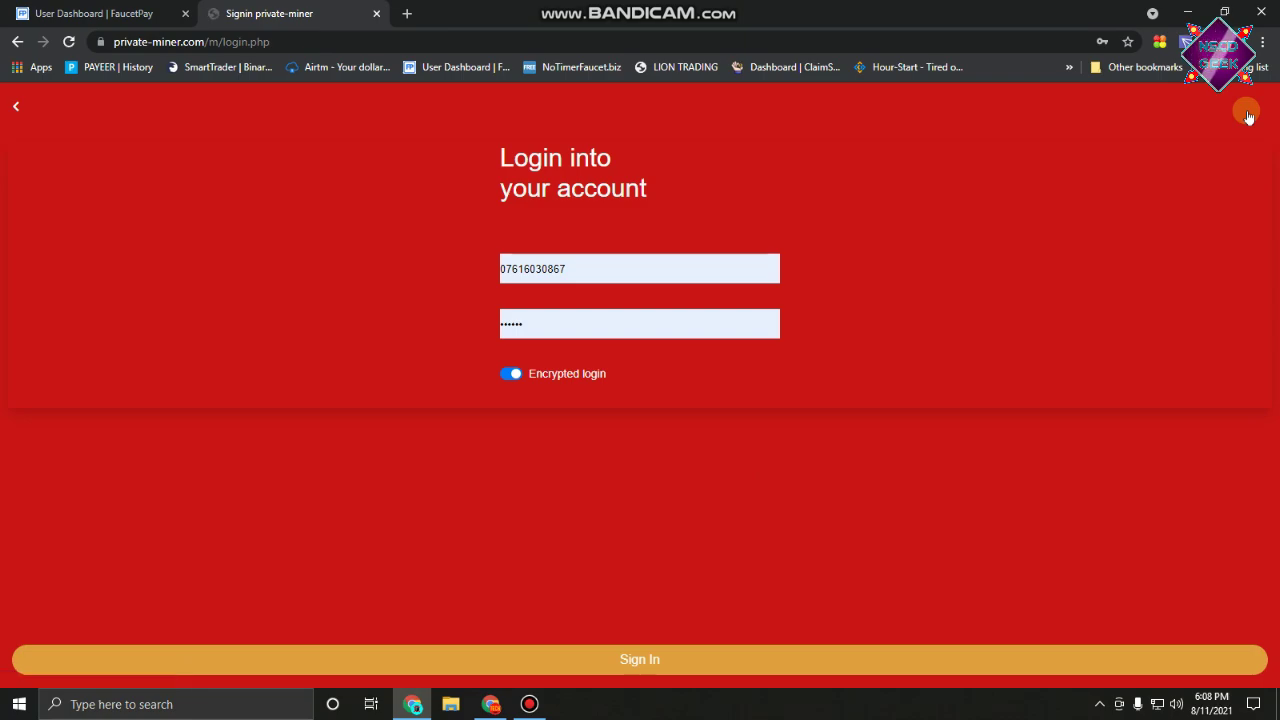
left_click(651, 657)
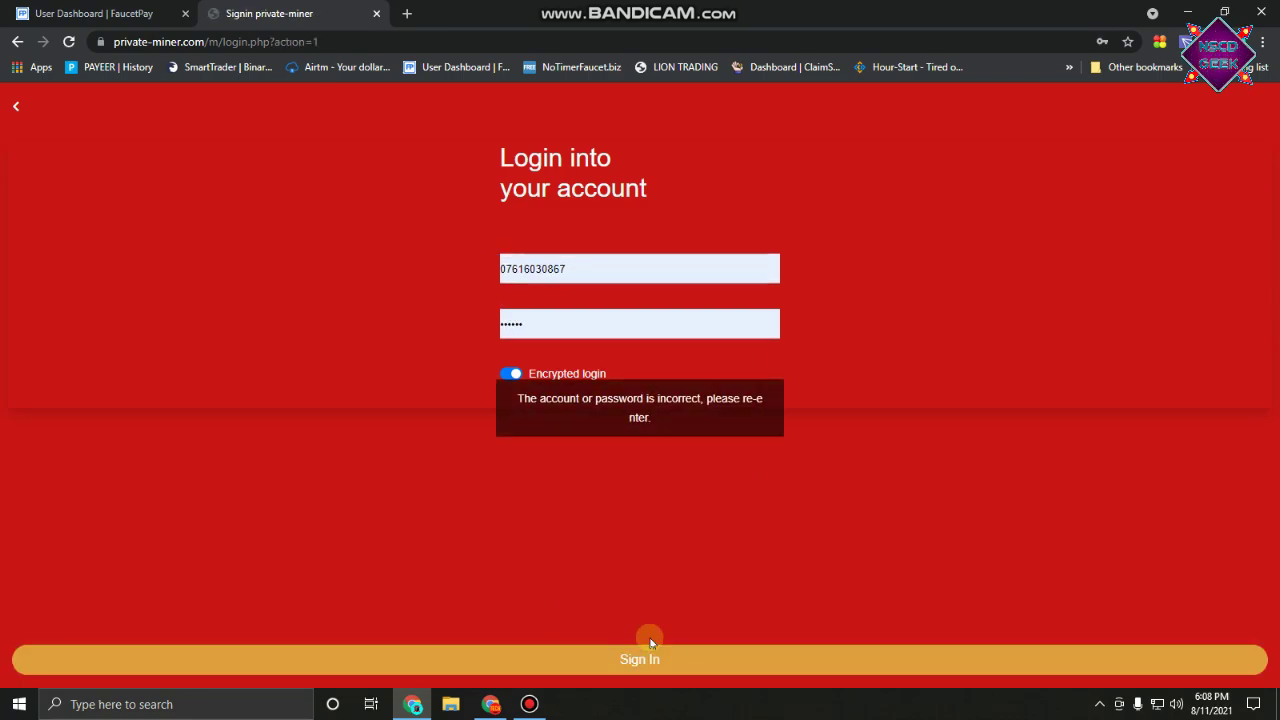
double_click(543, 323)
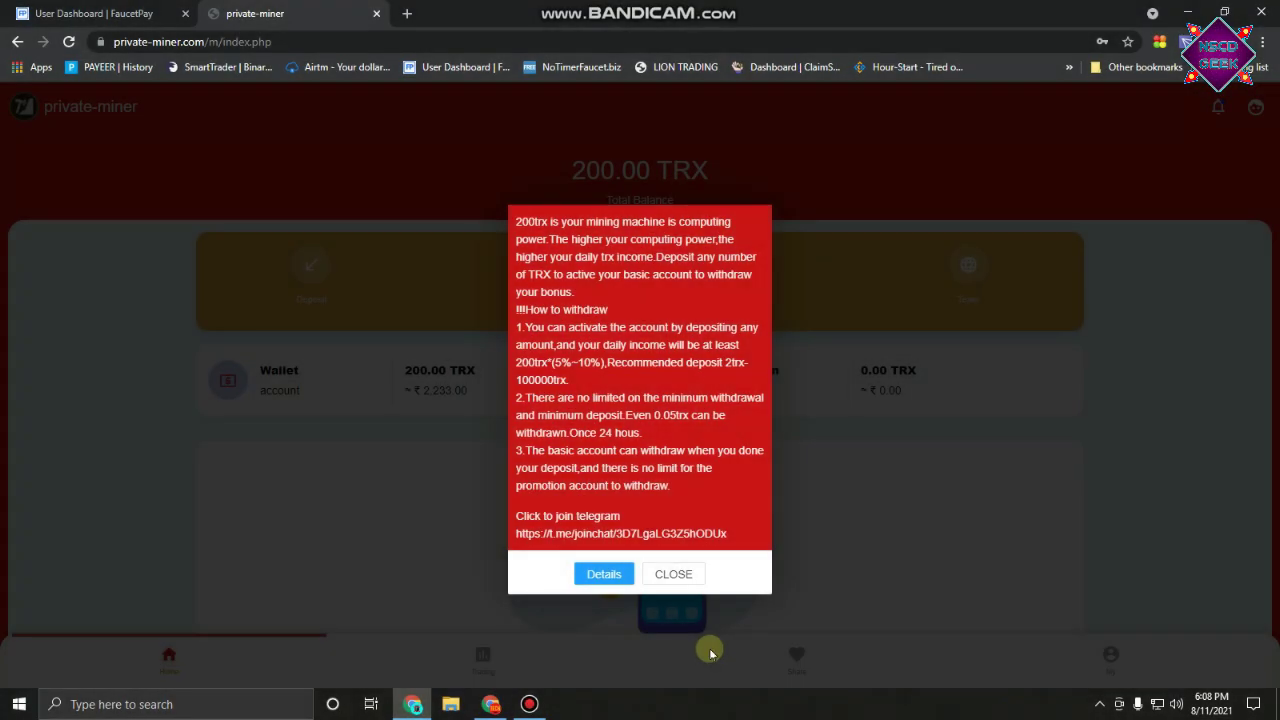
Step: Close the computing power notice, highlight the 200.00 TRX balance, then open the My account page
left_click(673, 574)
left_click_drag(574, 170, 650, 170)
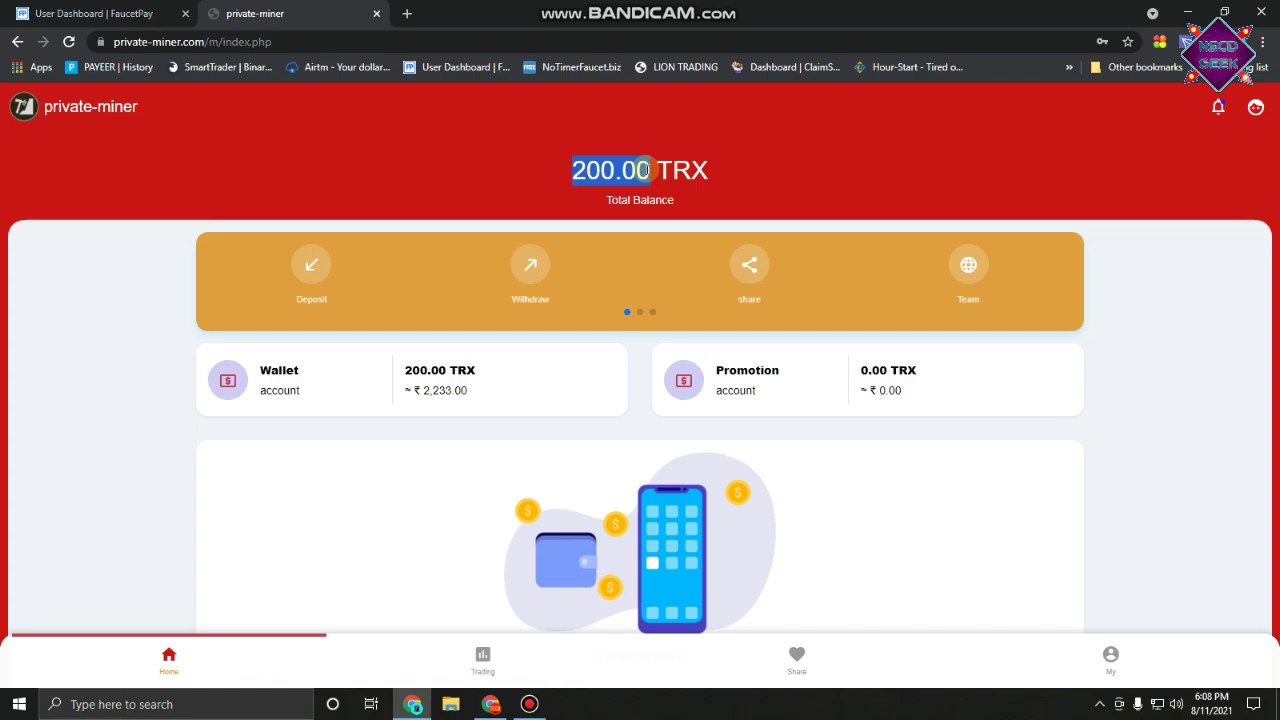
left_click(645, 170)
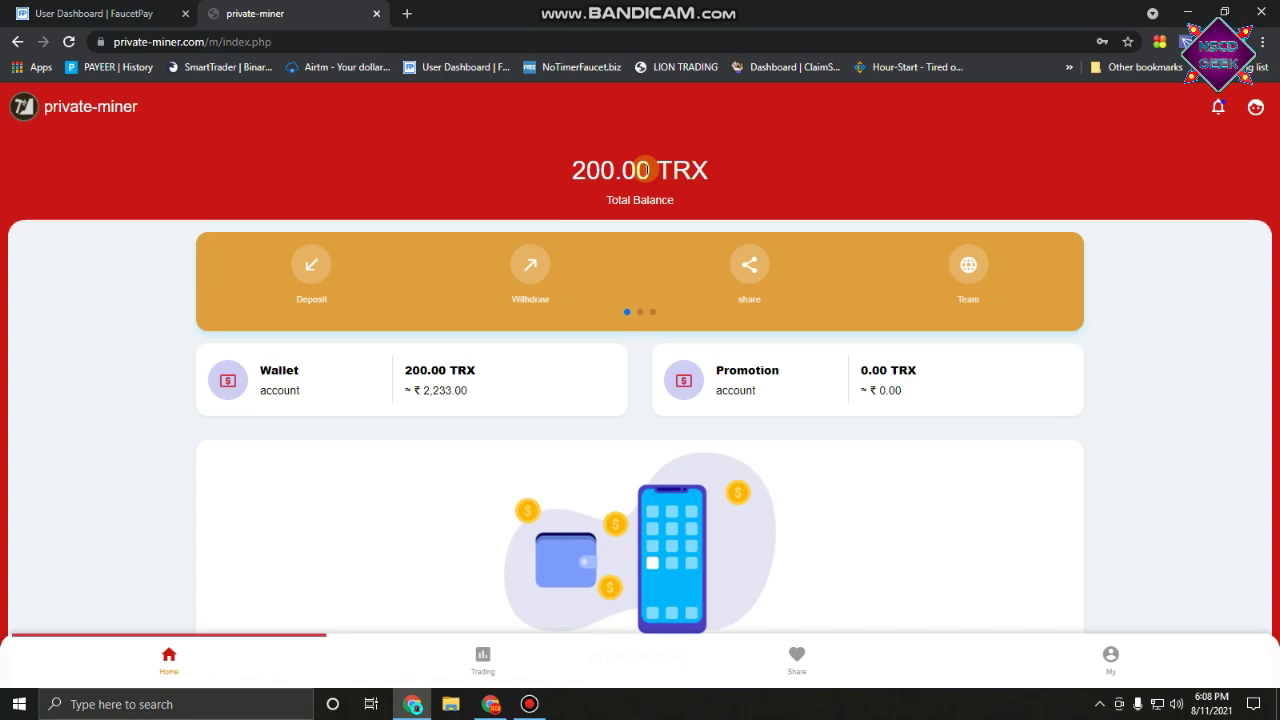
left_click(643, 170)
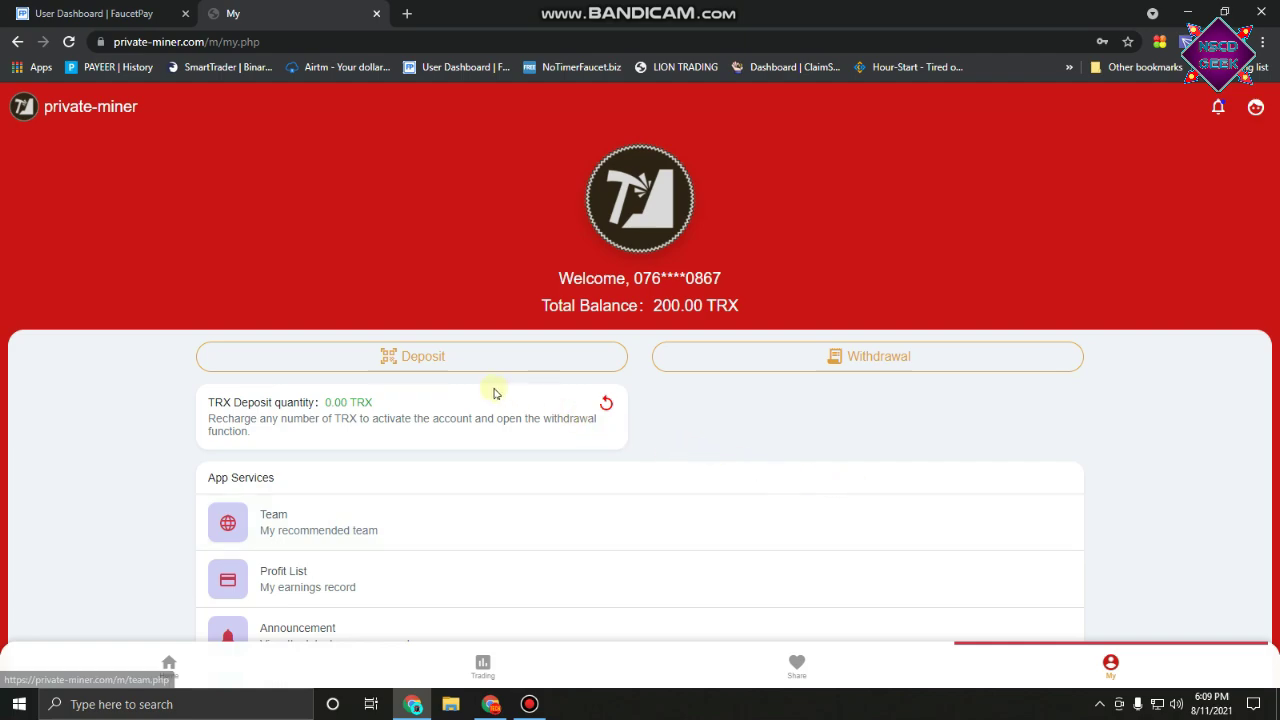
Step: Copy the private-miner TRX deposit address and return to FaucetPay's deposits page
left_click(414, 355)
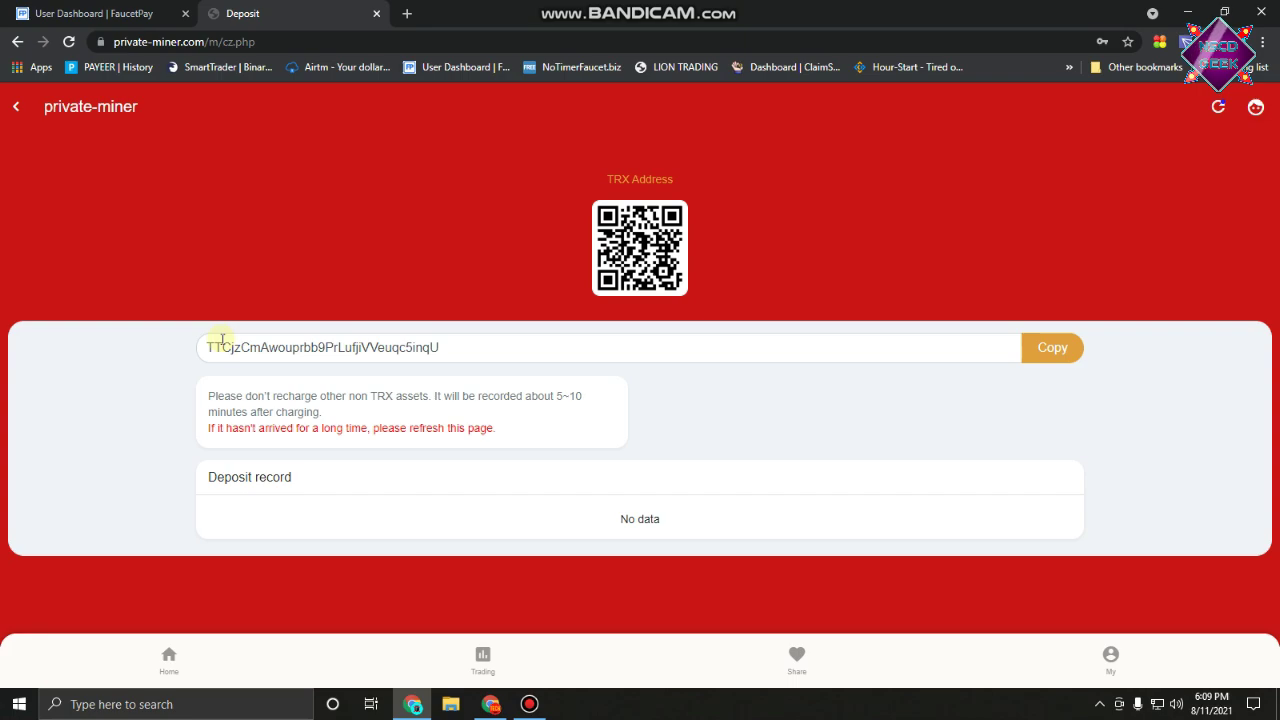
left_click(1051, 347)
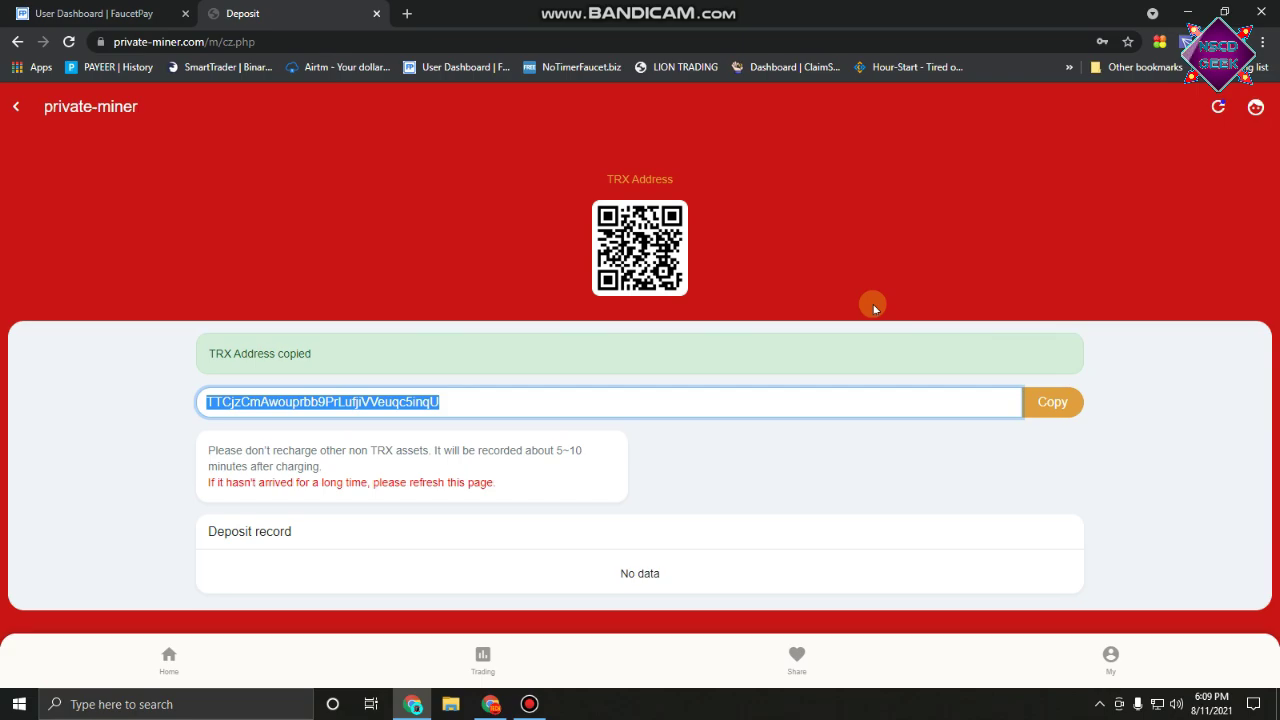
left_click(100, 12)
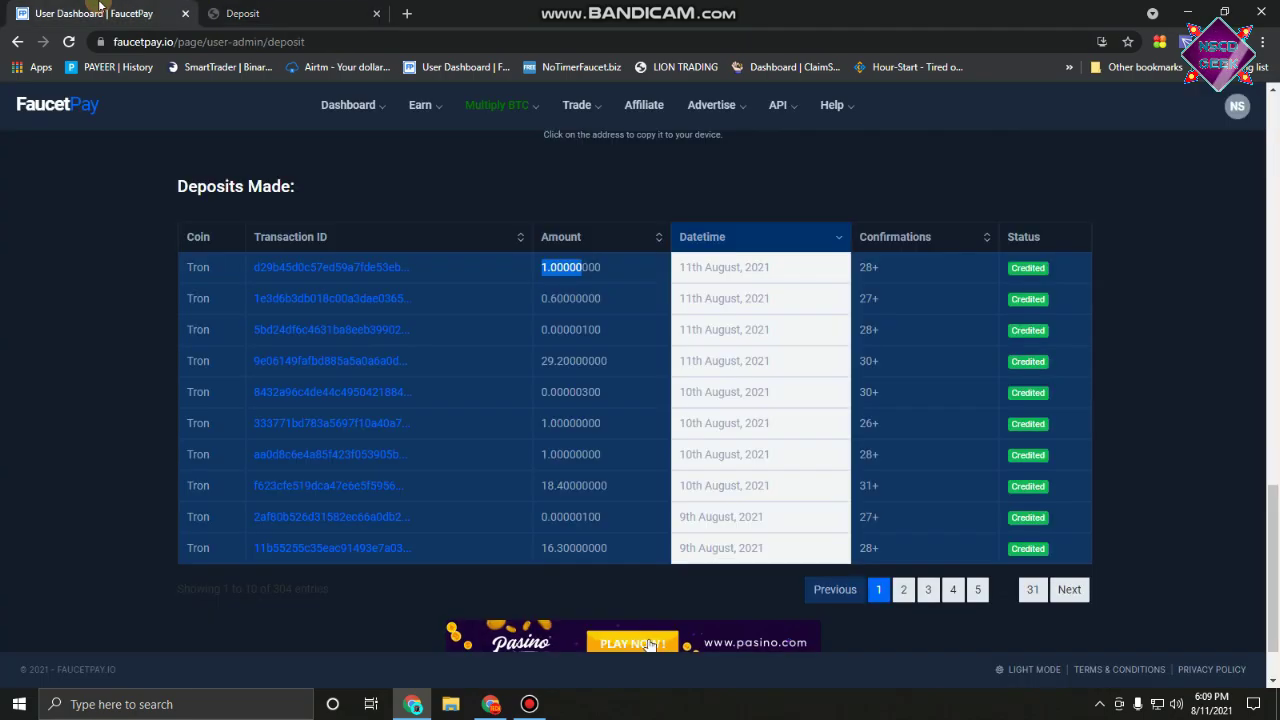
Step: Paste the copied address in Linked Addresses and link it as a Tron address, then go to Withdraw
scroll(809, 309, "up", 15)
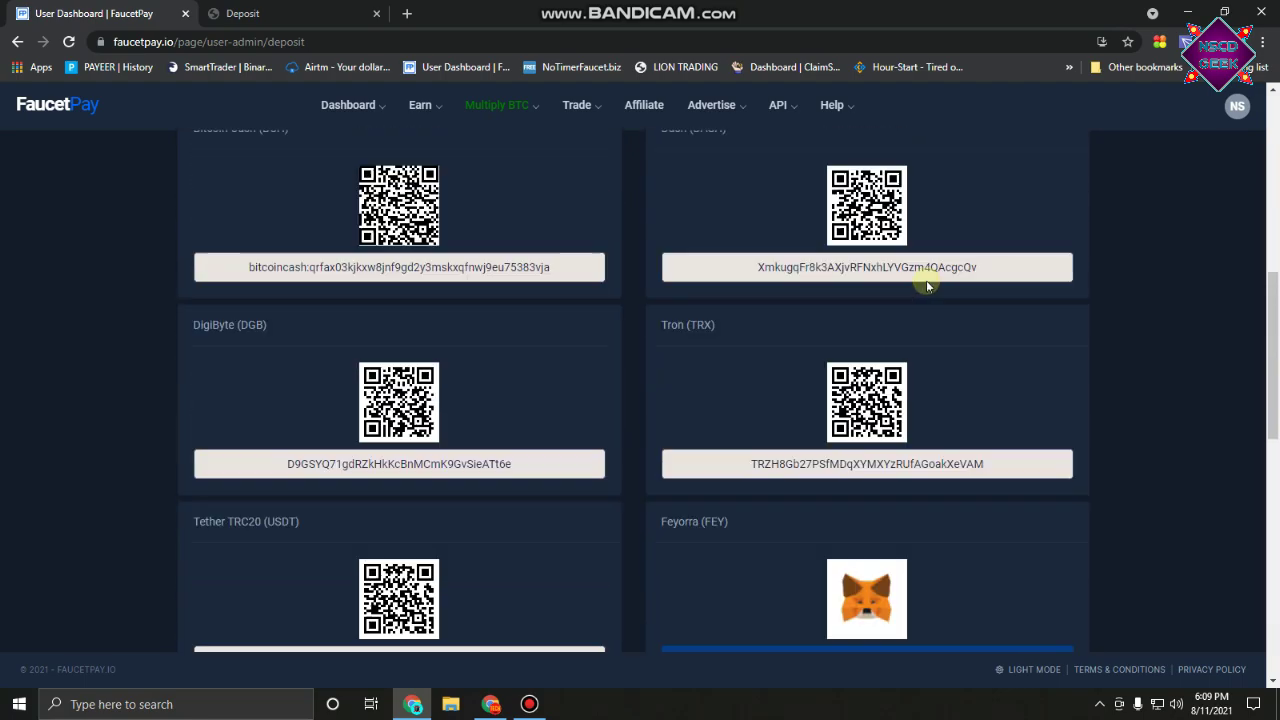
left_click(806, 176)
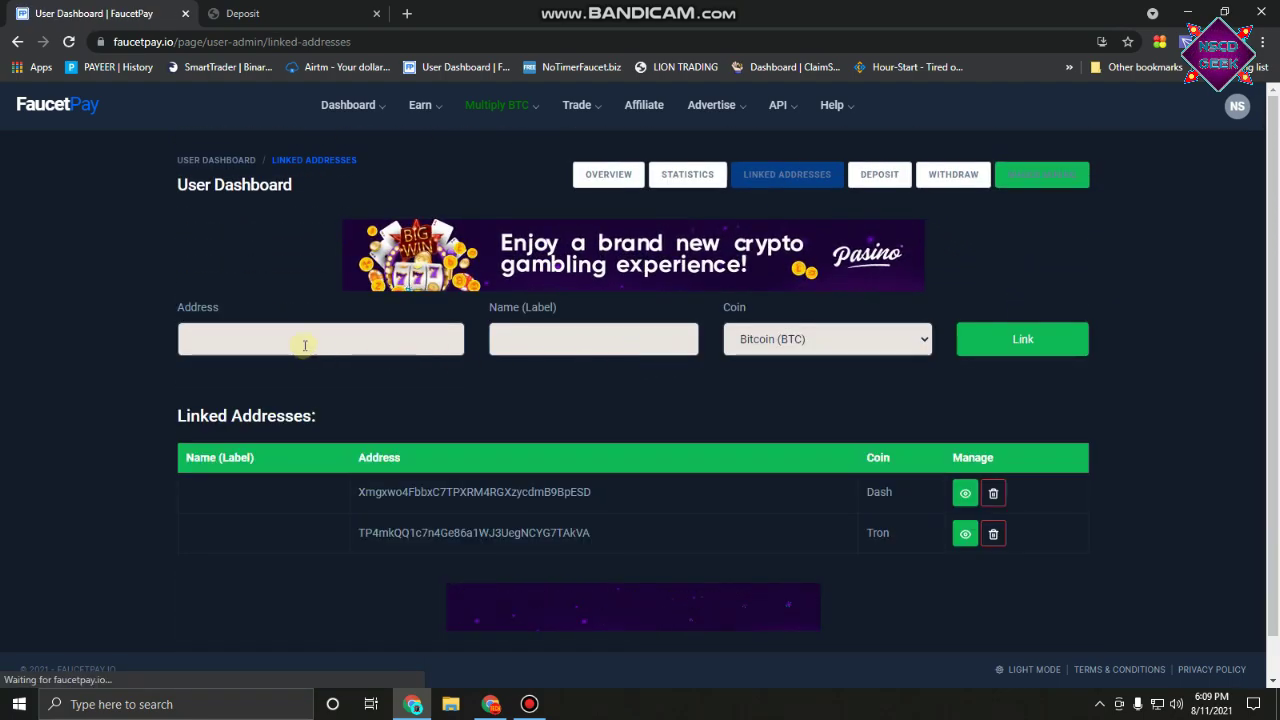
right_click(303, 346)
left_click(344, 471)
left_click(870, 339)
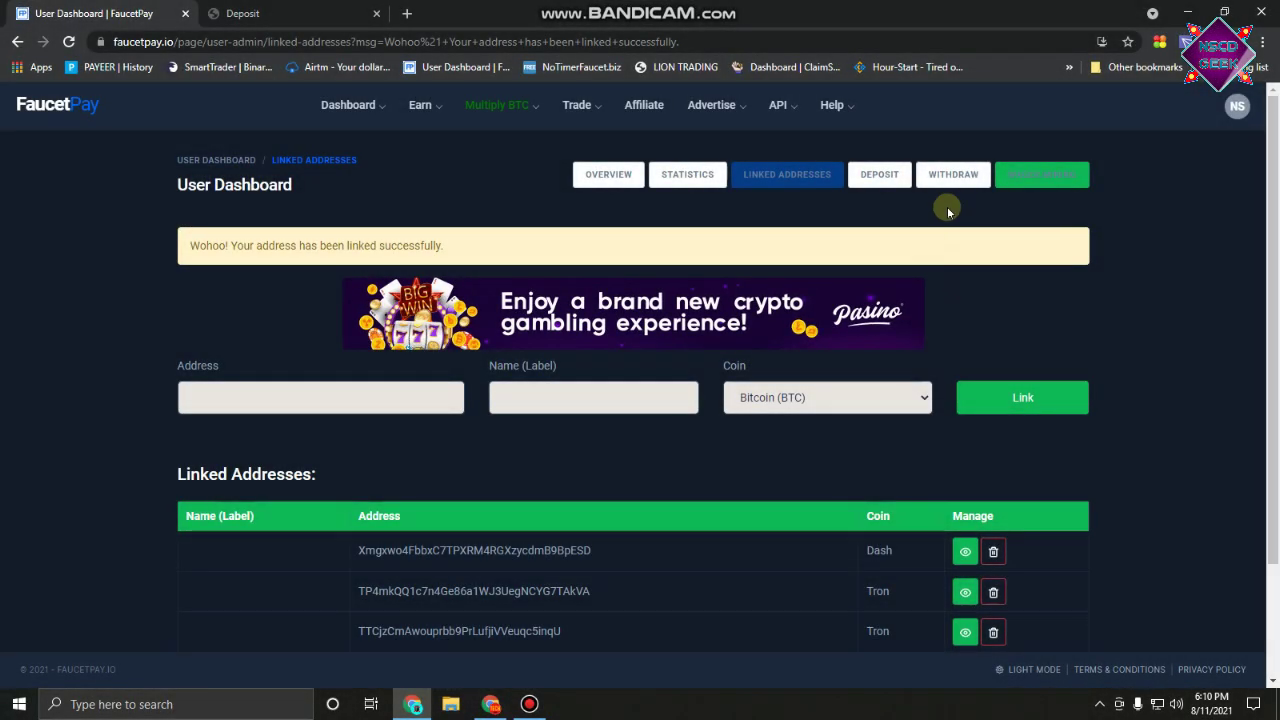
left_click(945, 177)
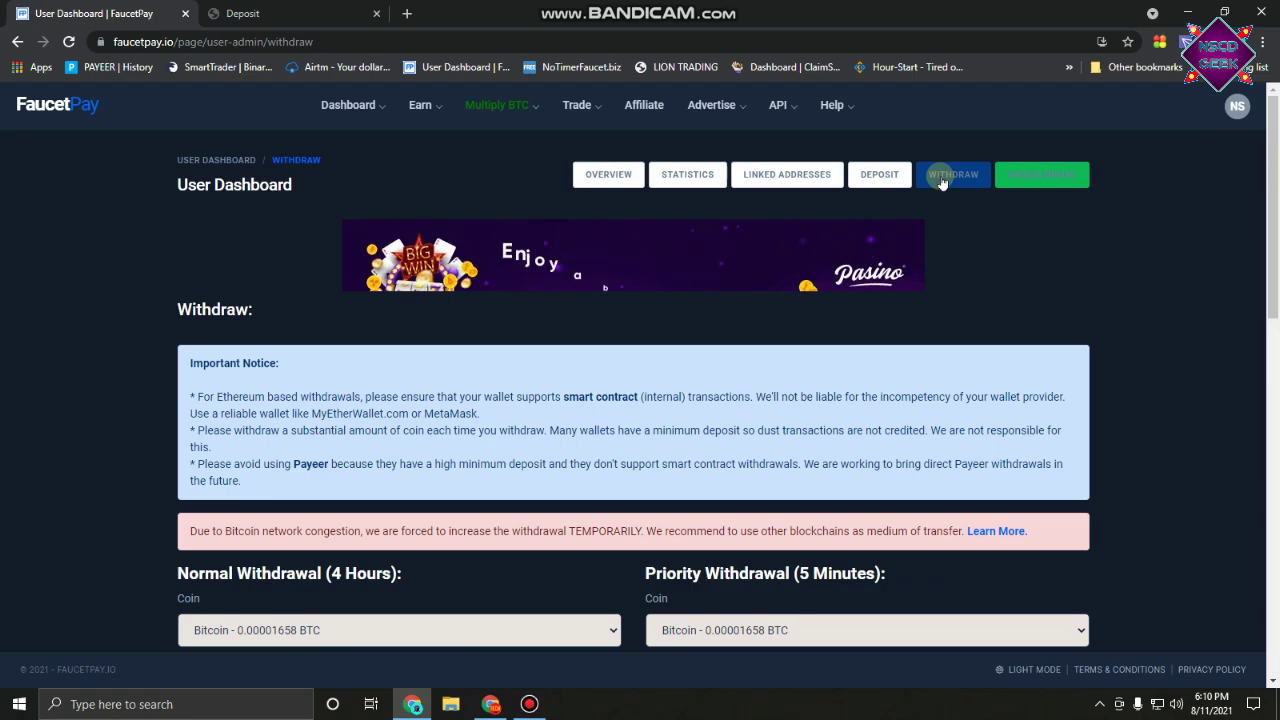
Step: Choose Tron as the Priority Withdrawal coin and the newly linked private-miner address as destination
scroll(812, 372, "down", 4)
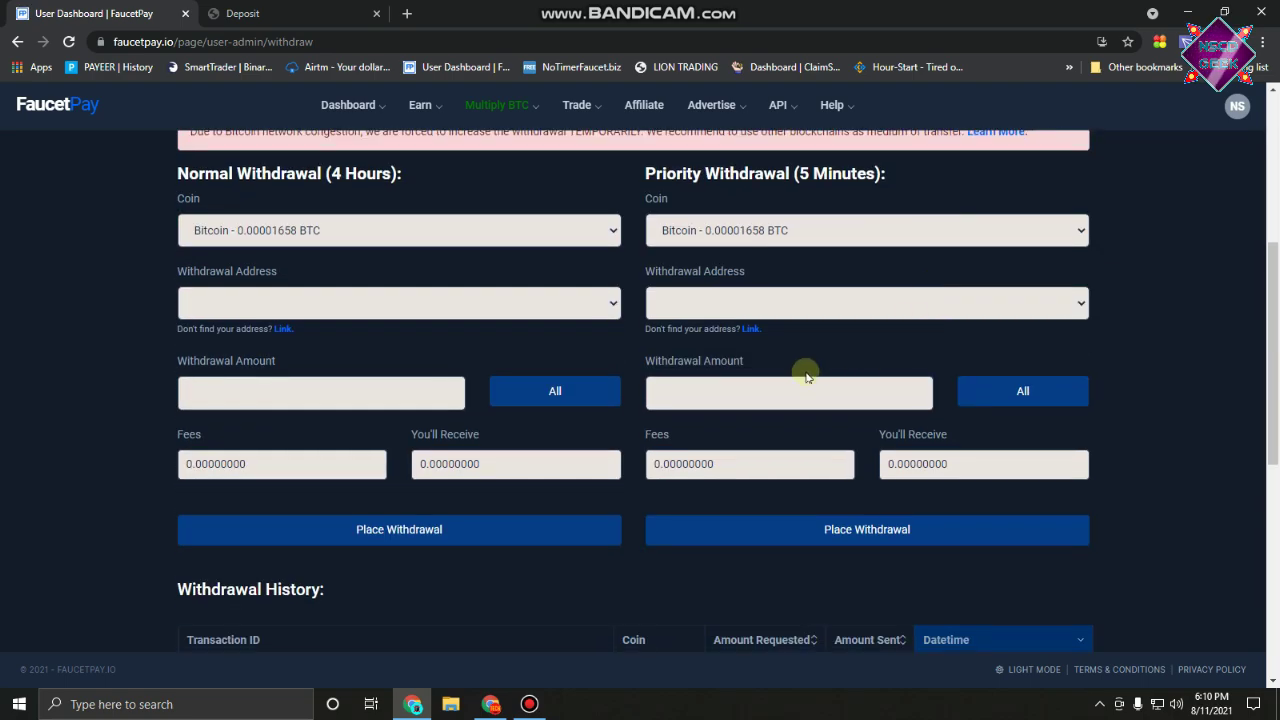
left_click(707, 230)
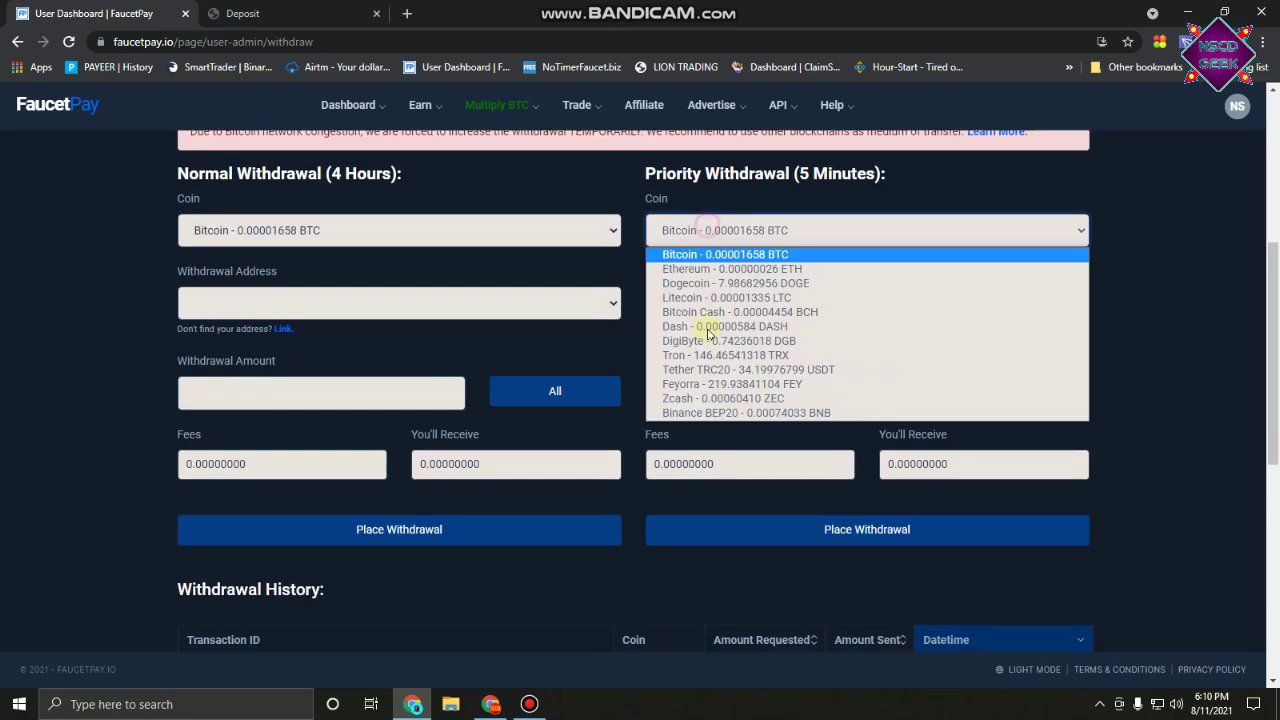
left_click(686, 357)
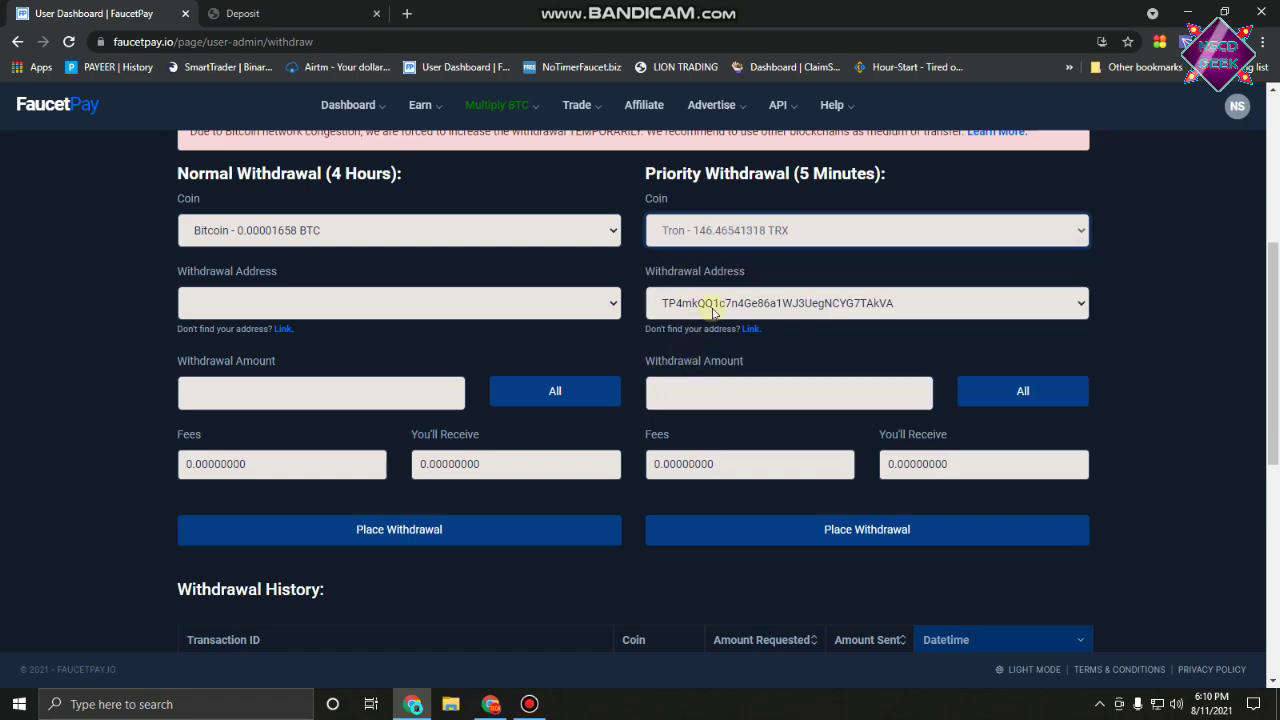
left_click(686, 306)
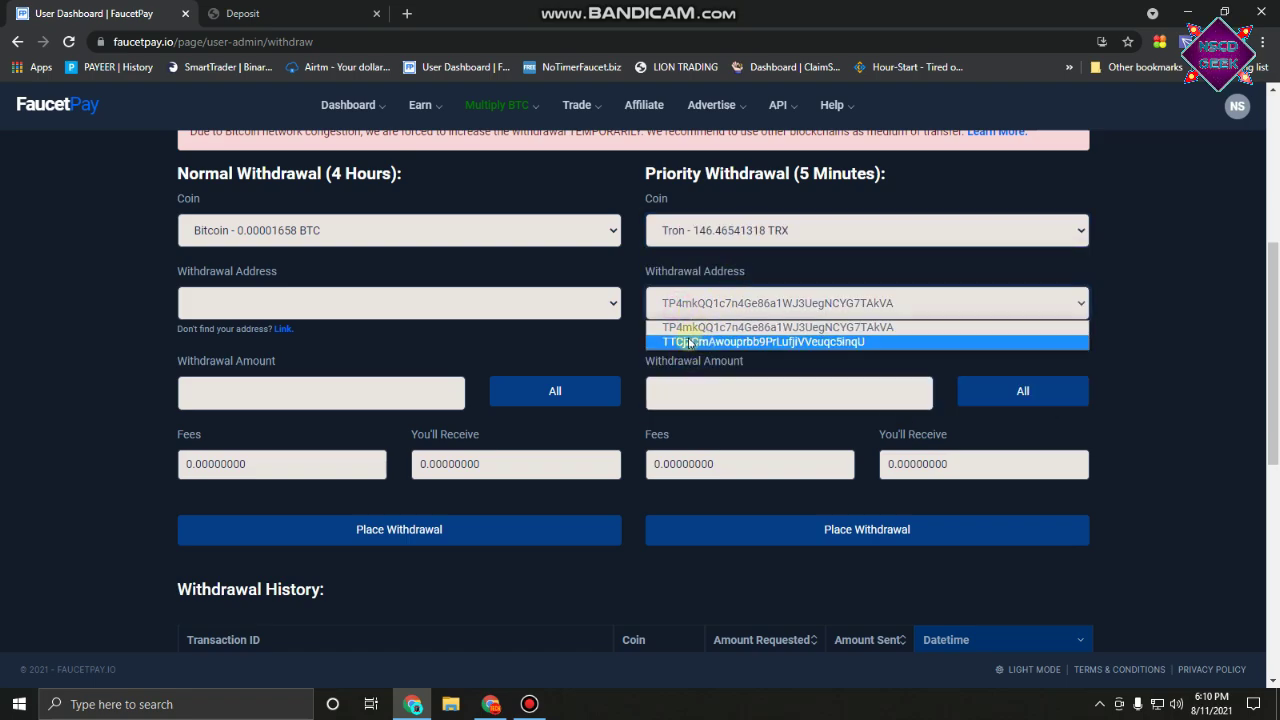
left_click(690, 342)
Step: Cross-check the private-miner deposit address, then enter 20.5 TRX as the withdrawal amount
left_click(250, 13)
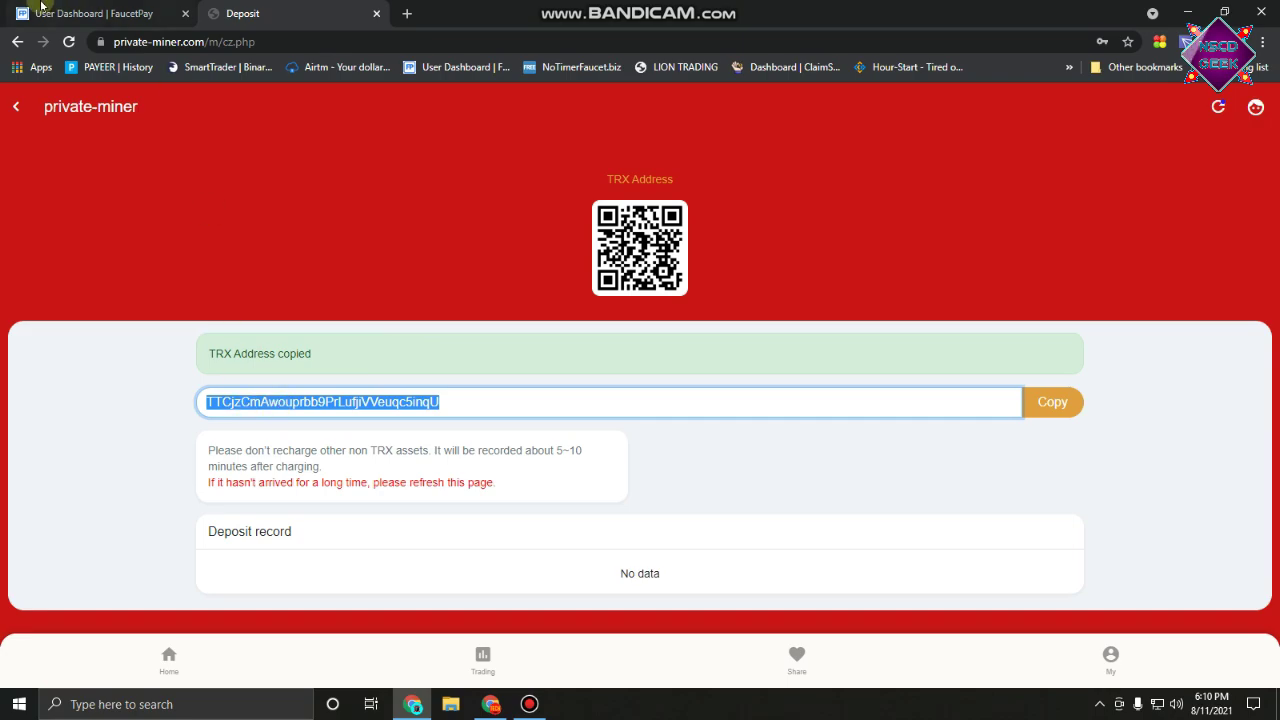
left_click(41, 6)
left_click(676, 395)
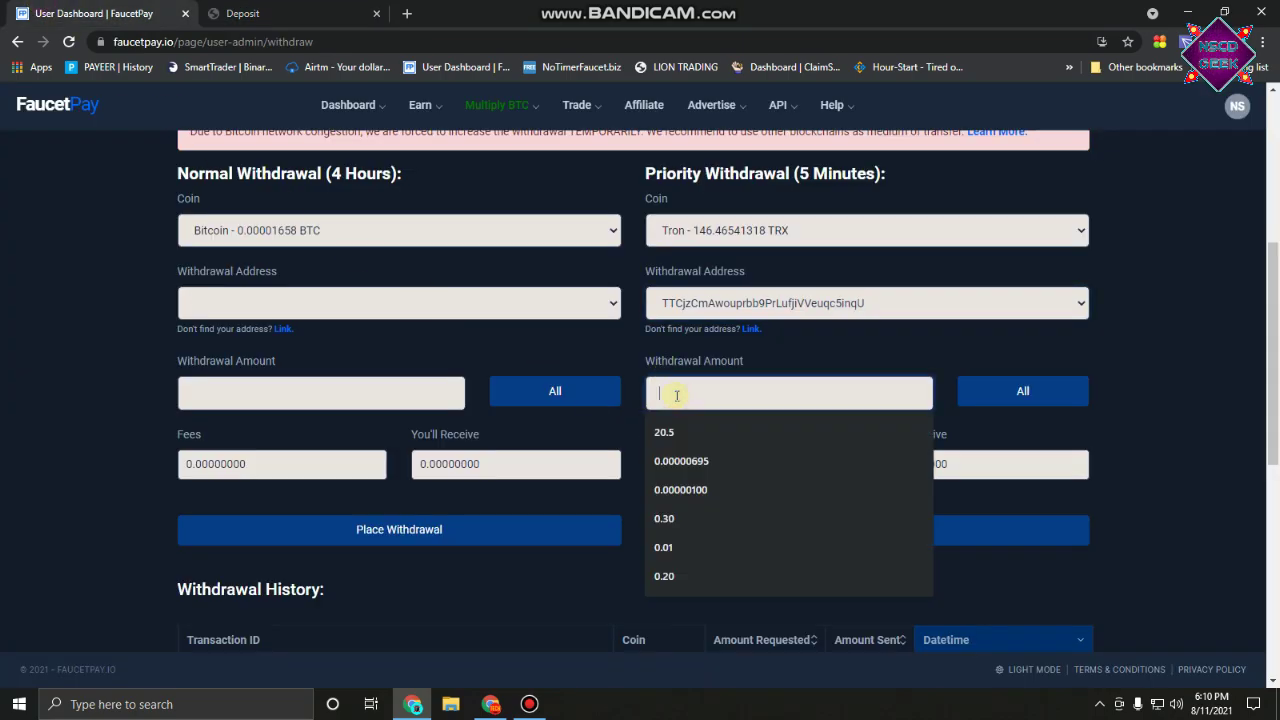
left_click(663, 433)
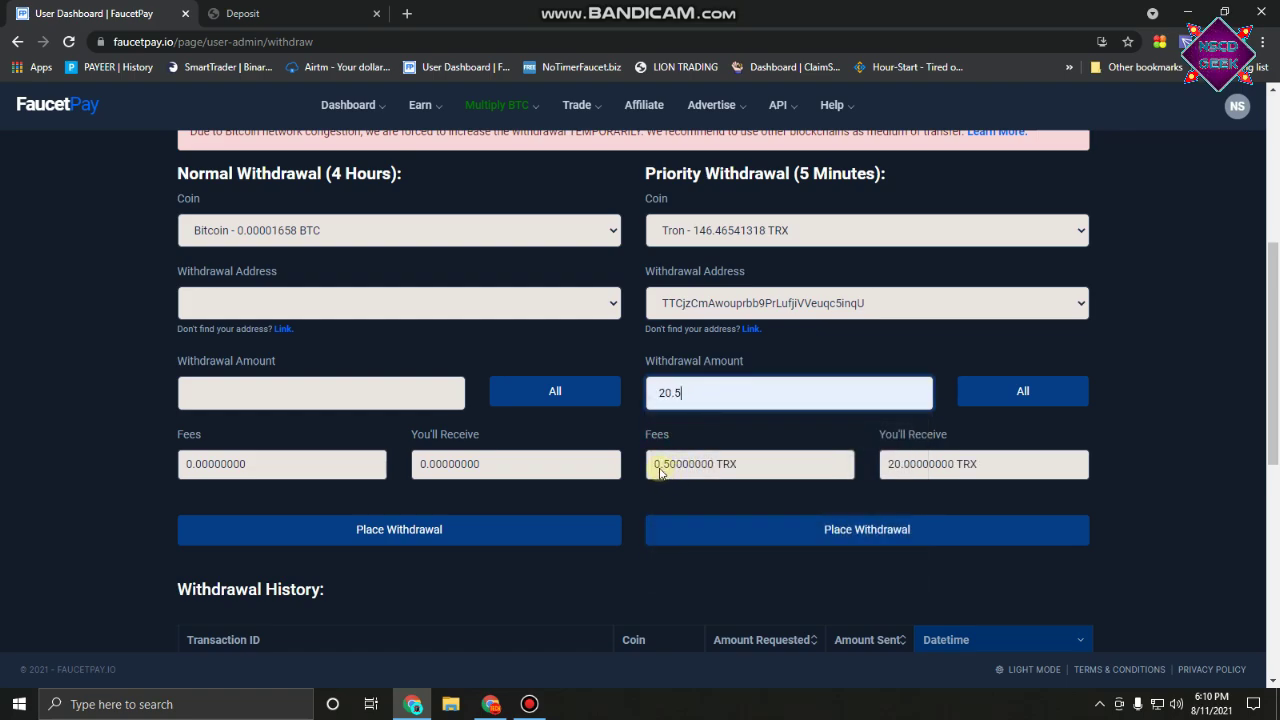
Step: Confirm the 0.5 TRX fee and 20 TRX received, then place the priority withdrawal
left_click_drag(655, 466, 698, 466)
left_click(693, 467)
left_click_drag(886, 466, 943, 466)
left_click(943, 470)
left_click(843, 531)
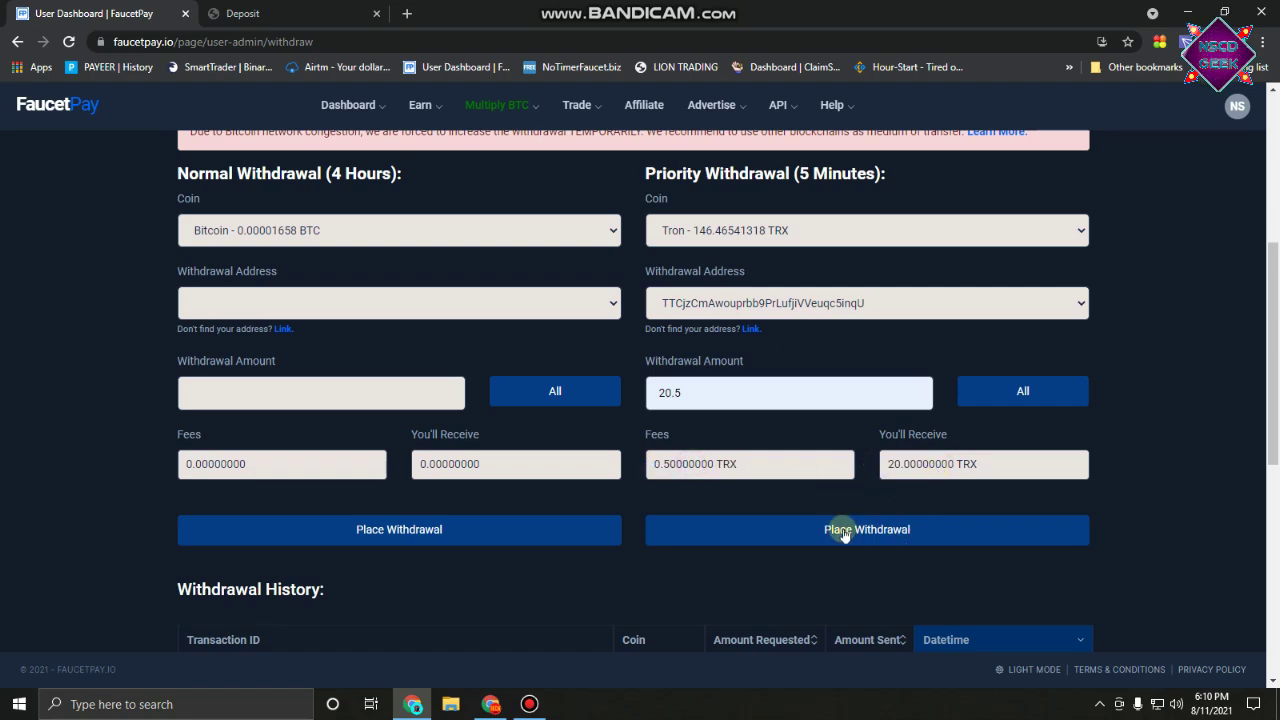
left_click(843, 532)
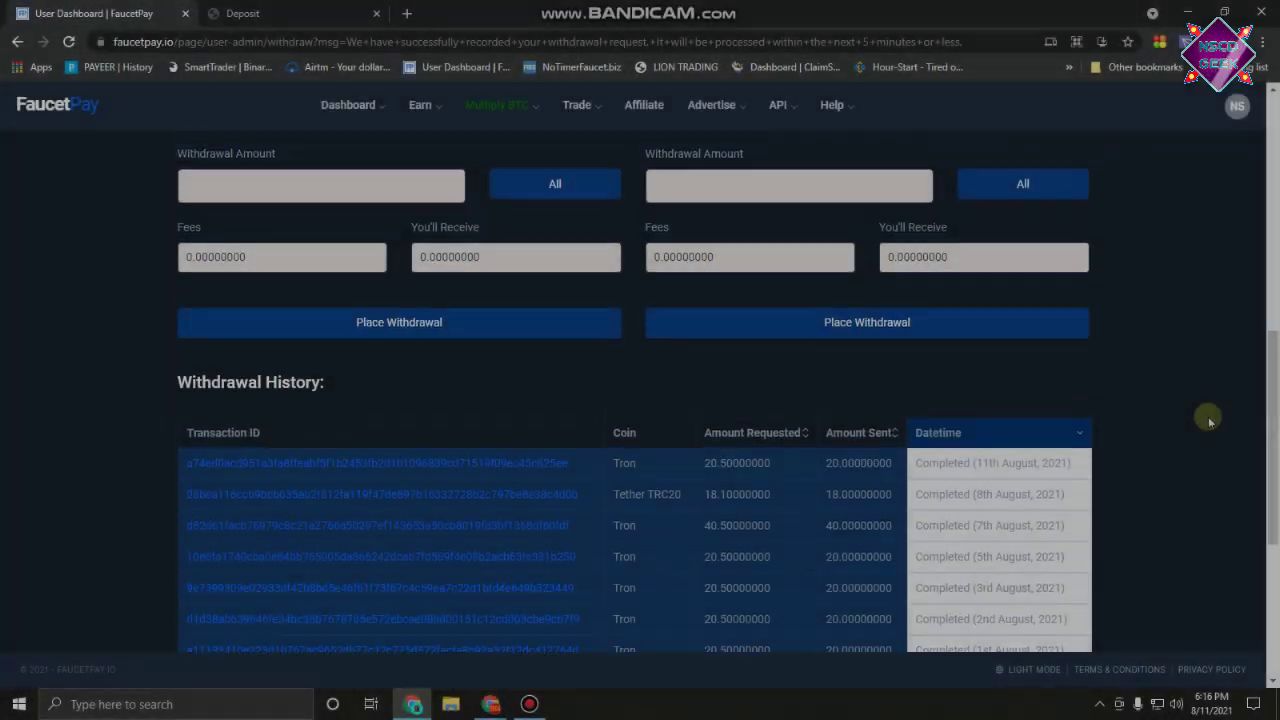
Step: Confirm the 20.5 TRX withdrawal shows as Completed in history, then return to private-miner's deposit page
scroll(1205, 420, "up", 2)
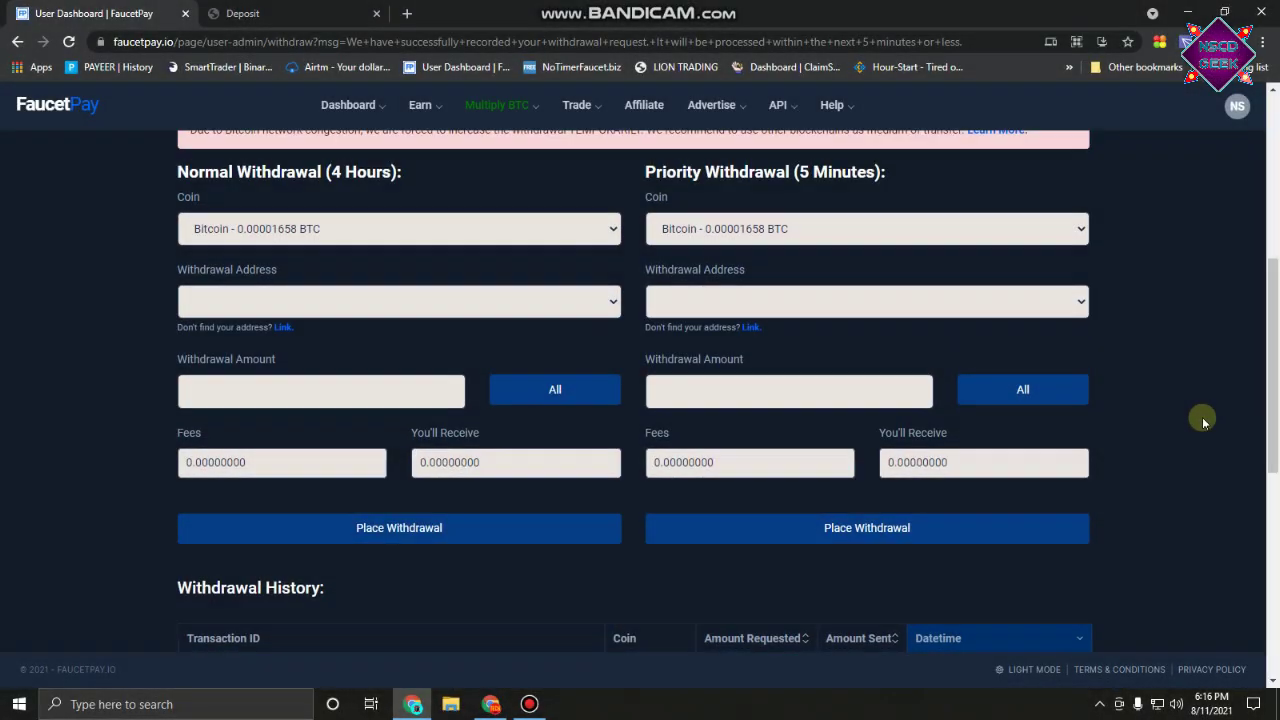
scroll(1202, 417, "down", 2)
left_click_drag(915, 428, 1053, 433)
left_click(1053, 430)
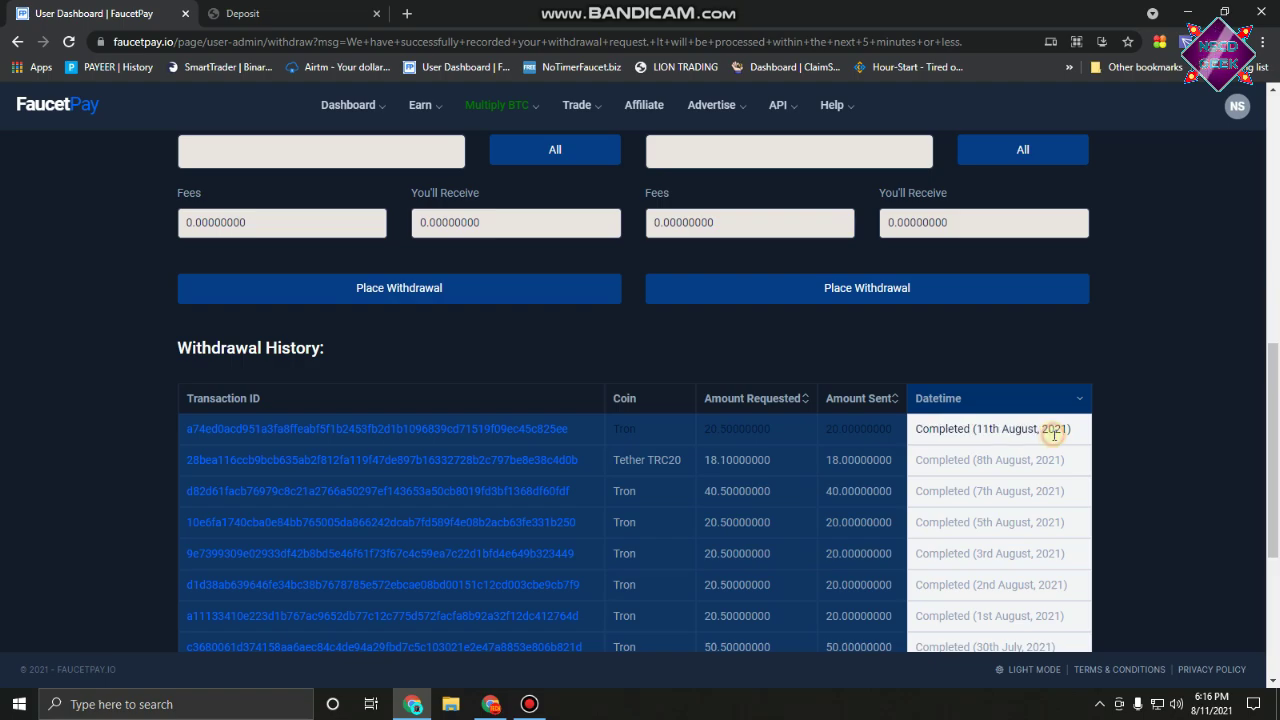
left_click(265, 12)
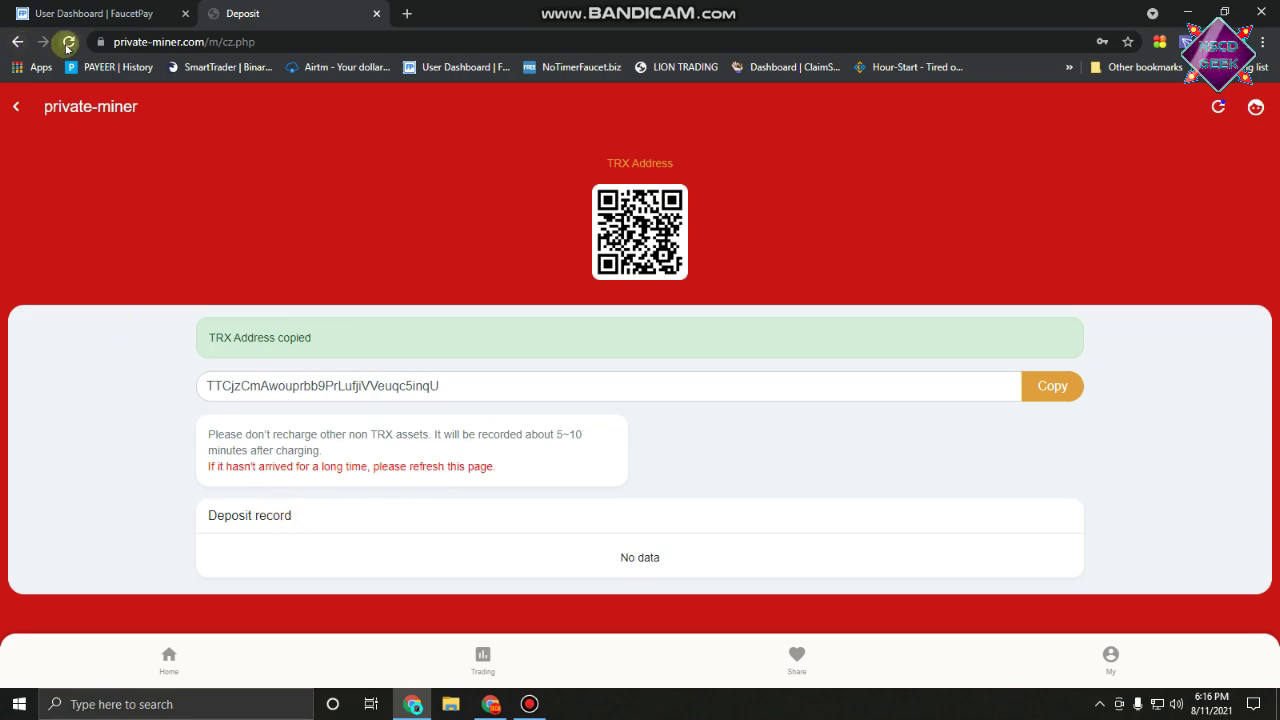
Step: Reload to see the 20.00 TRX deposit credited, check the 220.00 TRX balance, then open Trading
left_click(68, 42)
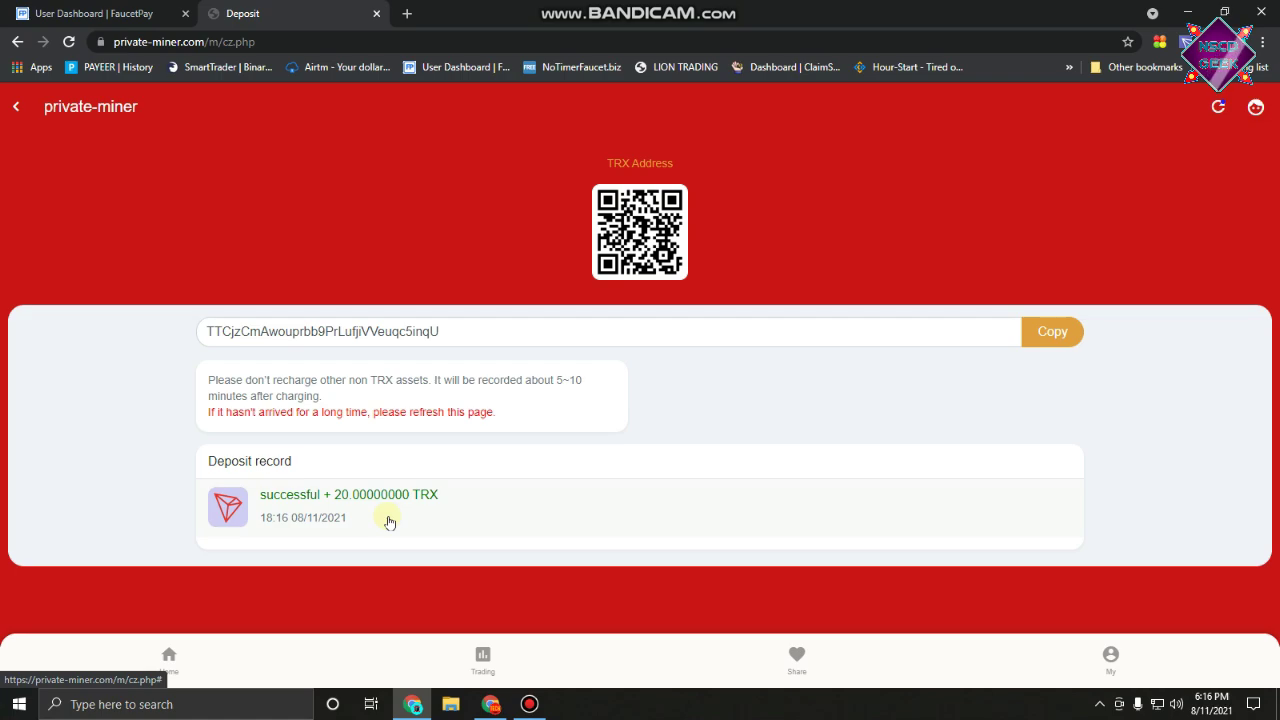
left_click(1111, 668)
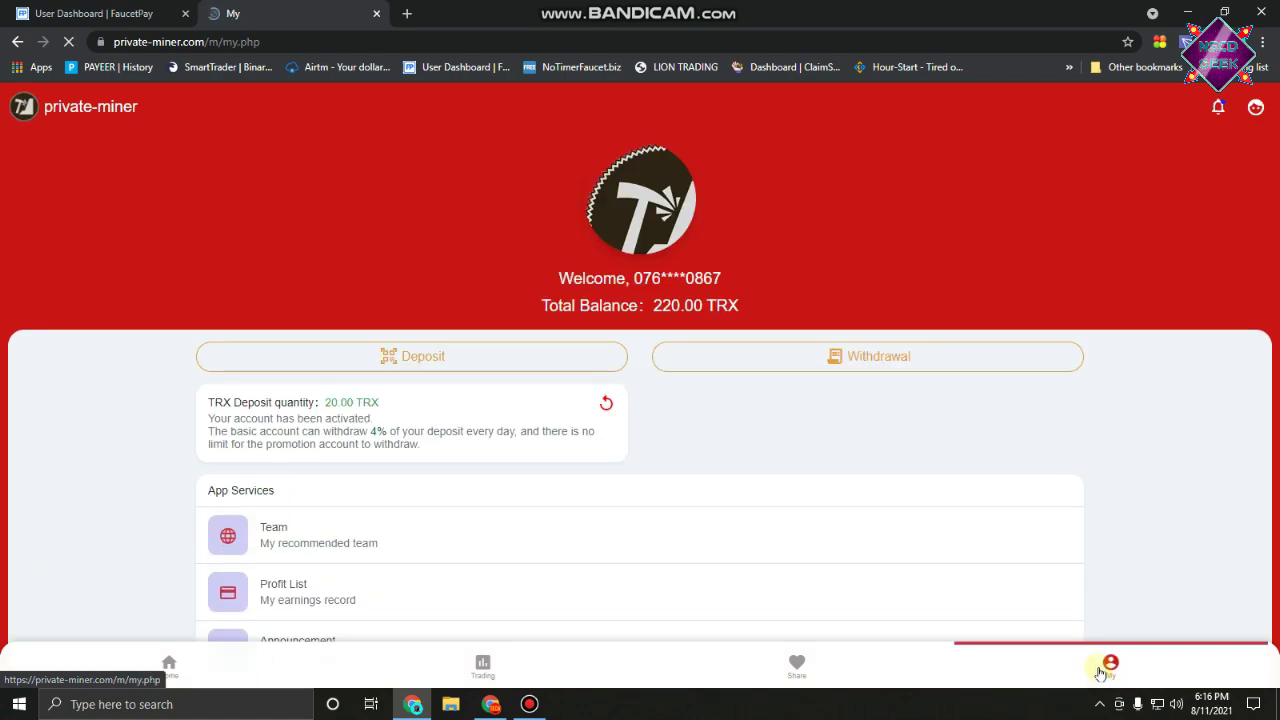
left_click(236, 402)
left_click_drag(379, 402, 326, 402)
left_click(331, 401)
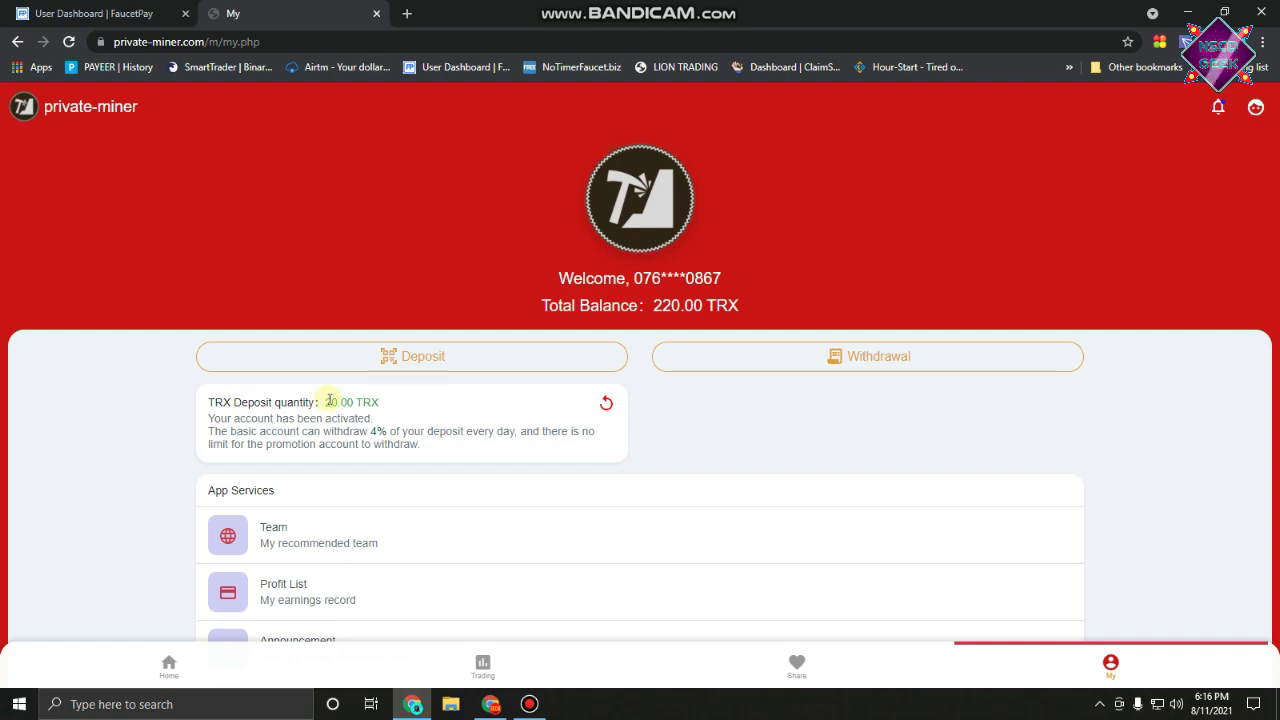
left_click(479, 660)
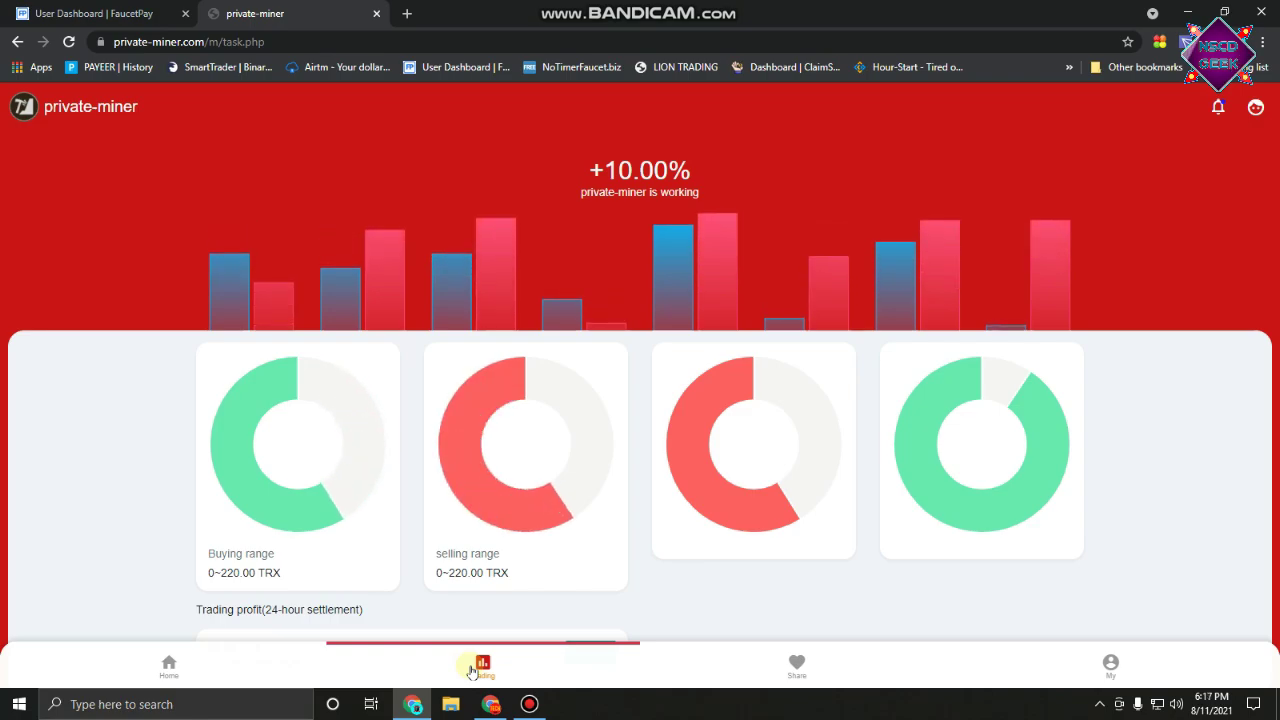
Step: Receive the 22.00 TRX trading profit and view the 242.00 TRX total balance on My
scroll(479, 630, "down", 2)
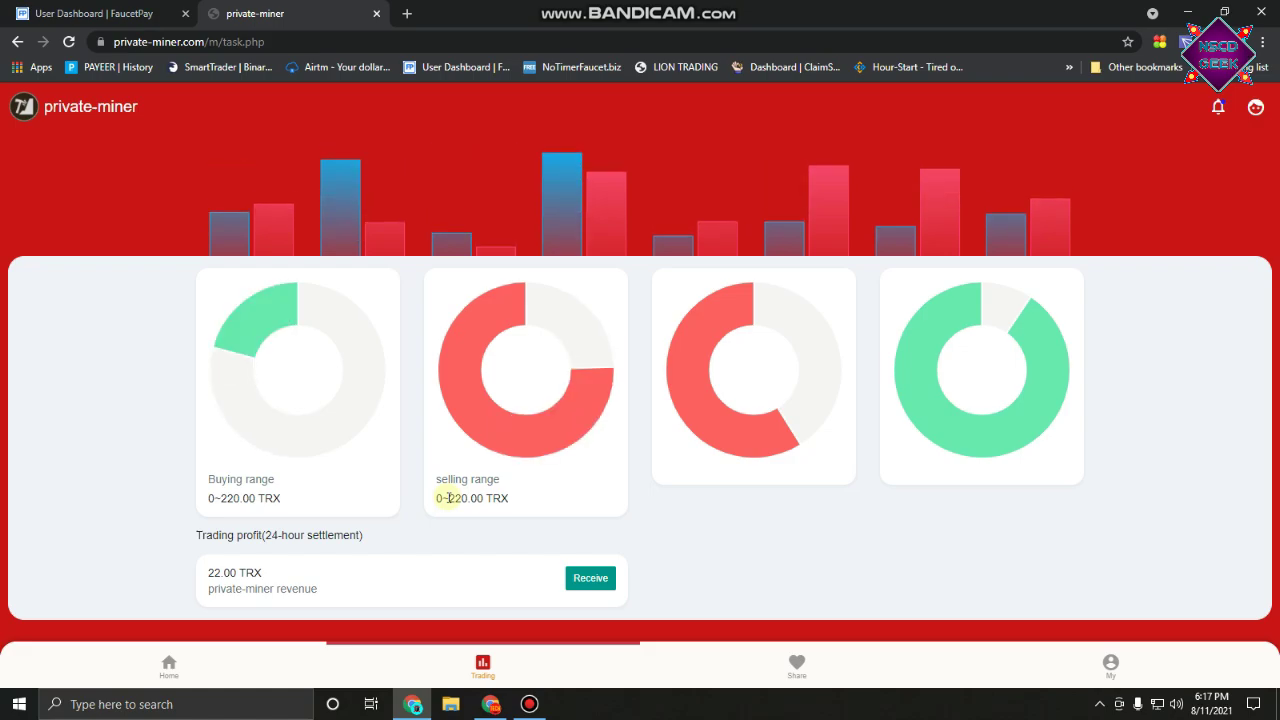
left_click(600, 580)
left_click(585, 576)
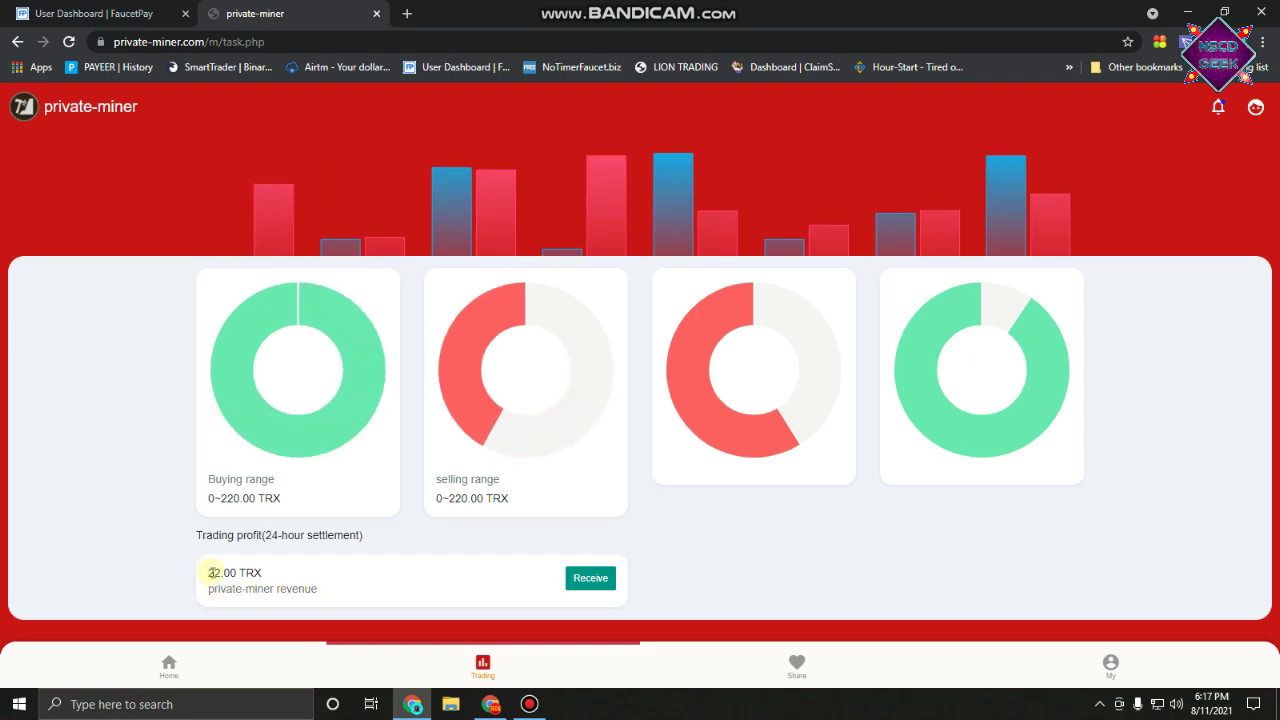
left_click(582, 586)
left_click(1111, 664)
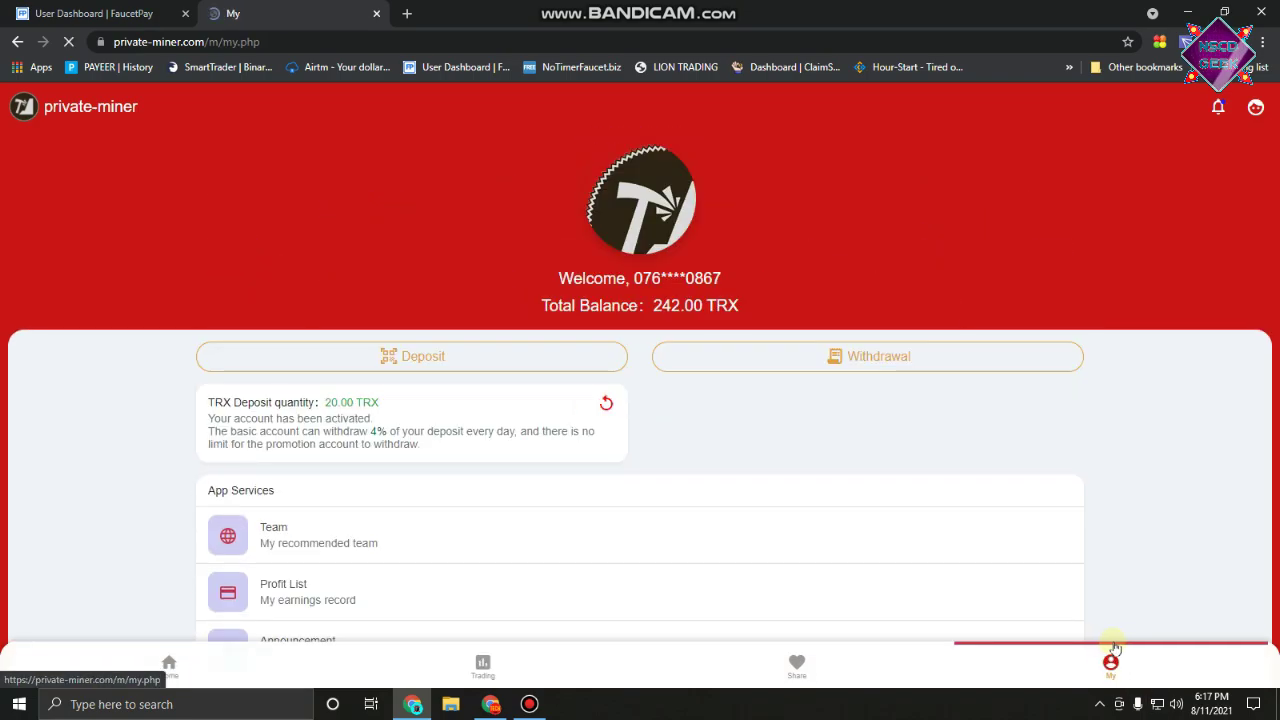
Step: Note the 242.00 TRX balance and open the Withdraw page's account selector
left_click_drag(651, 305, 703, 305)
left_click(693, 305)
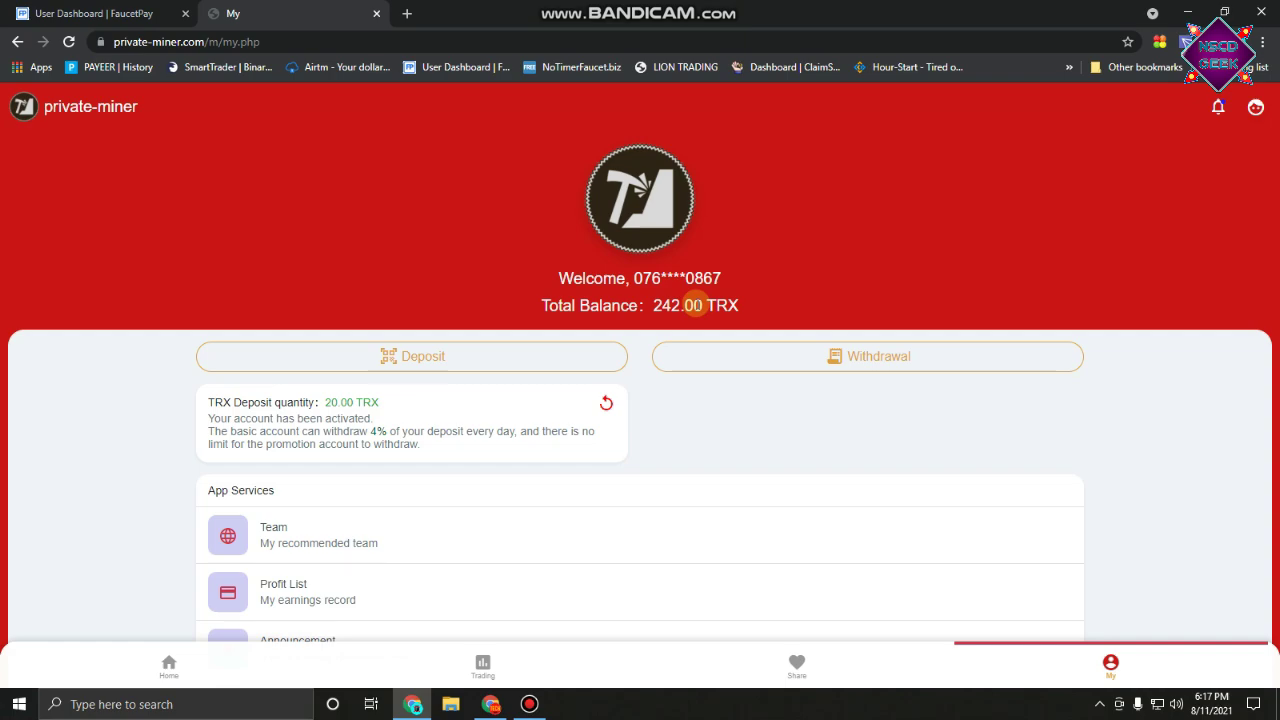
left_click(853, 358)
left_click(287, 295)
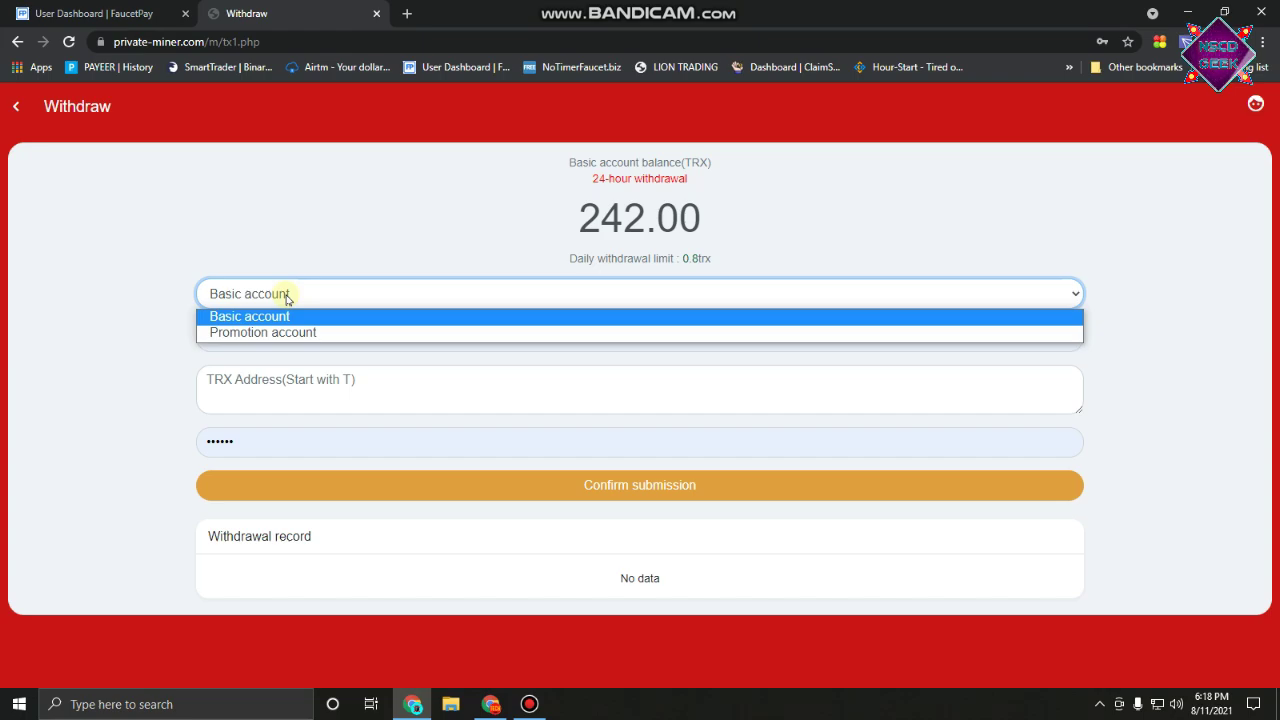
Step: Keep Basic account as the source and clear the prefilled withdrawal amount field
left_click(287, 299)
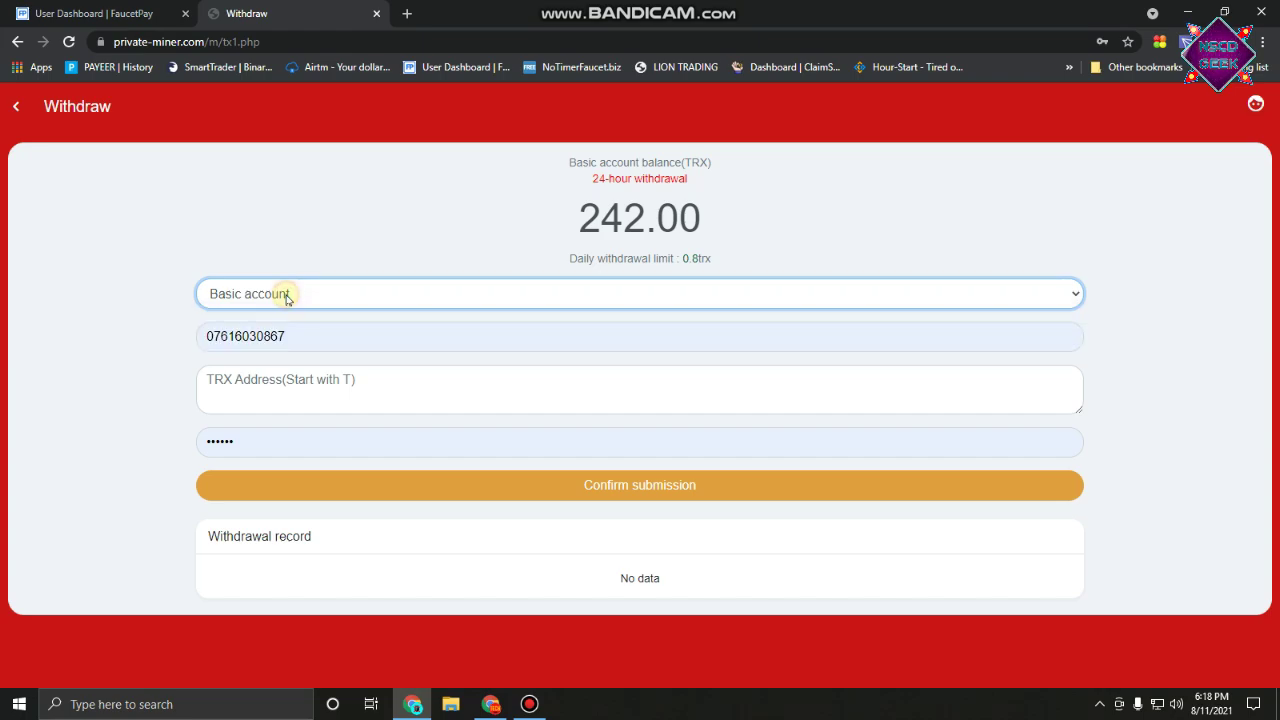
double_click(297, 340)
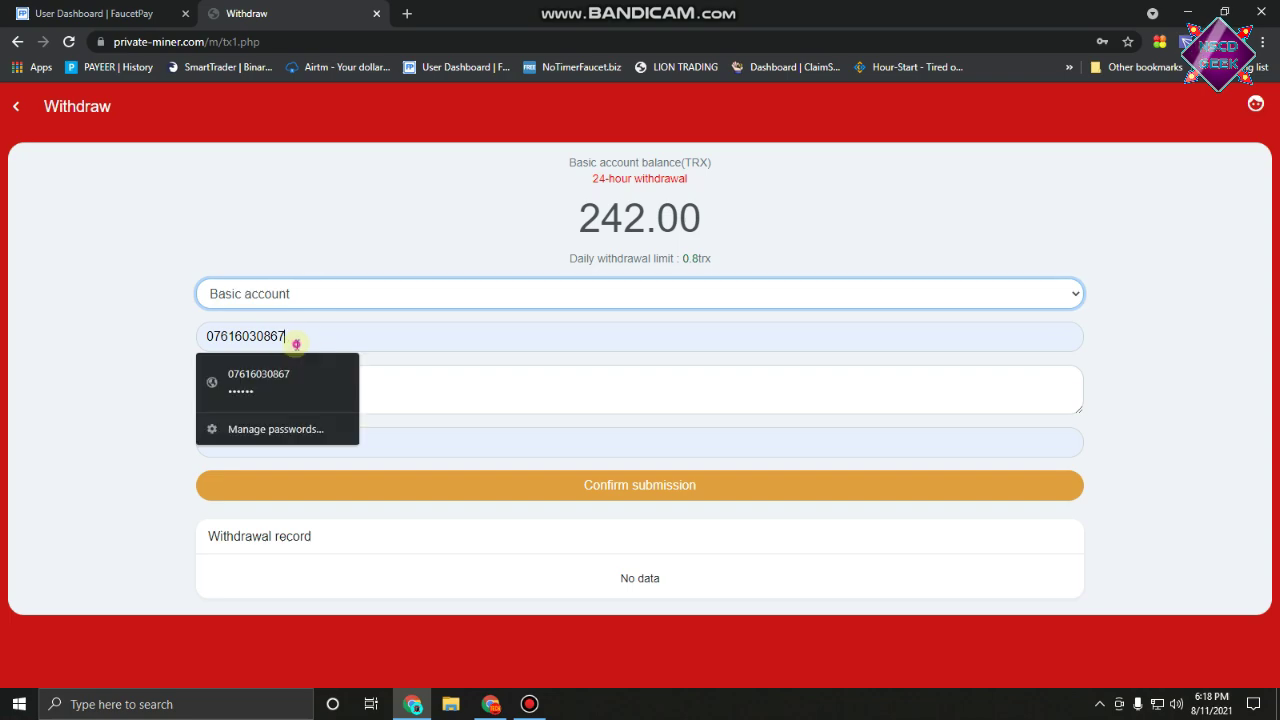
left_click(152, 346)
double_click(329, 337)
key("BackSpace")
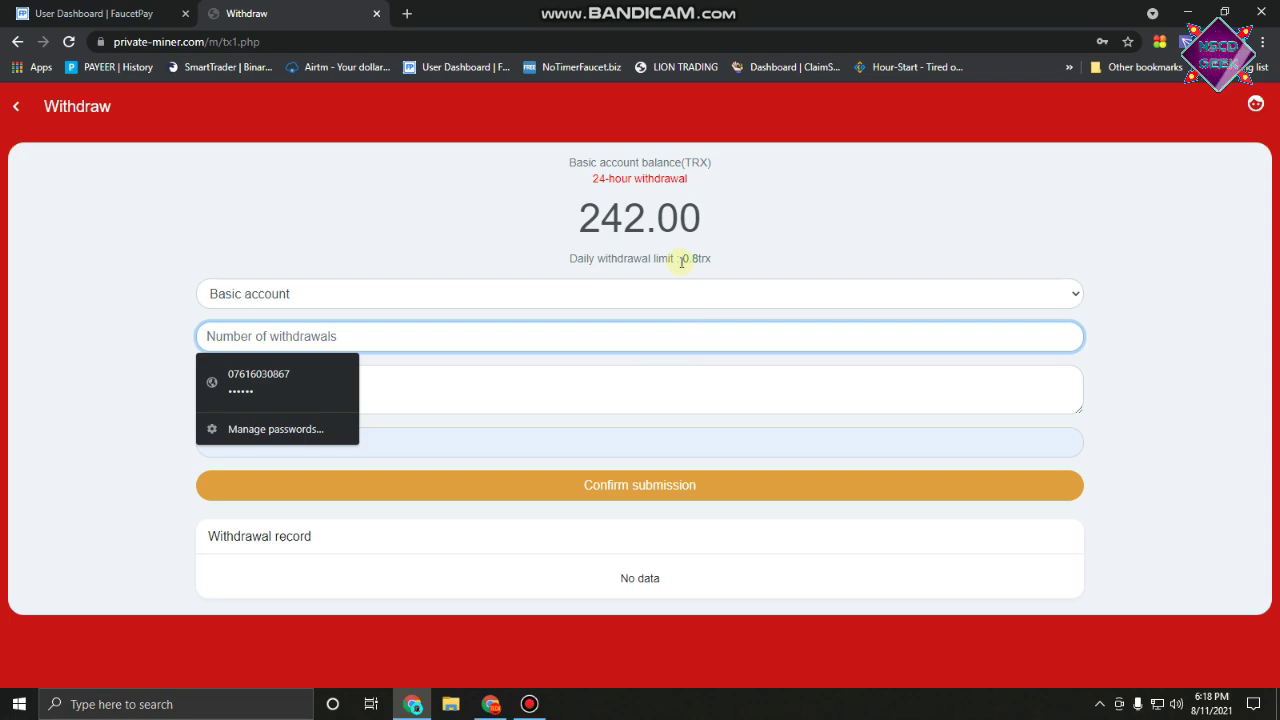
left_click_drag(680, 259, 205, 340)
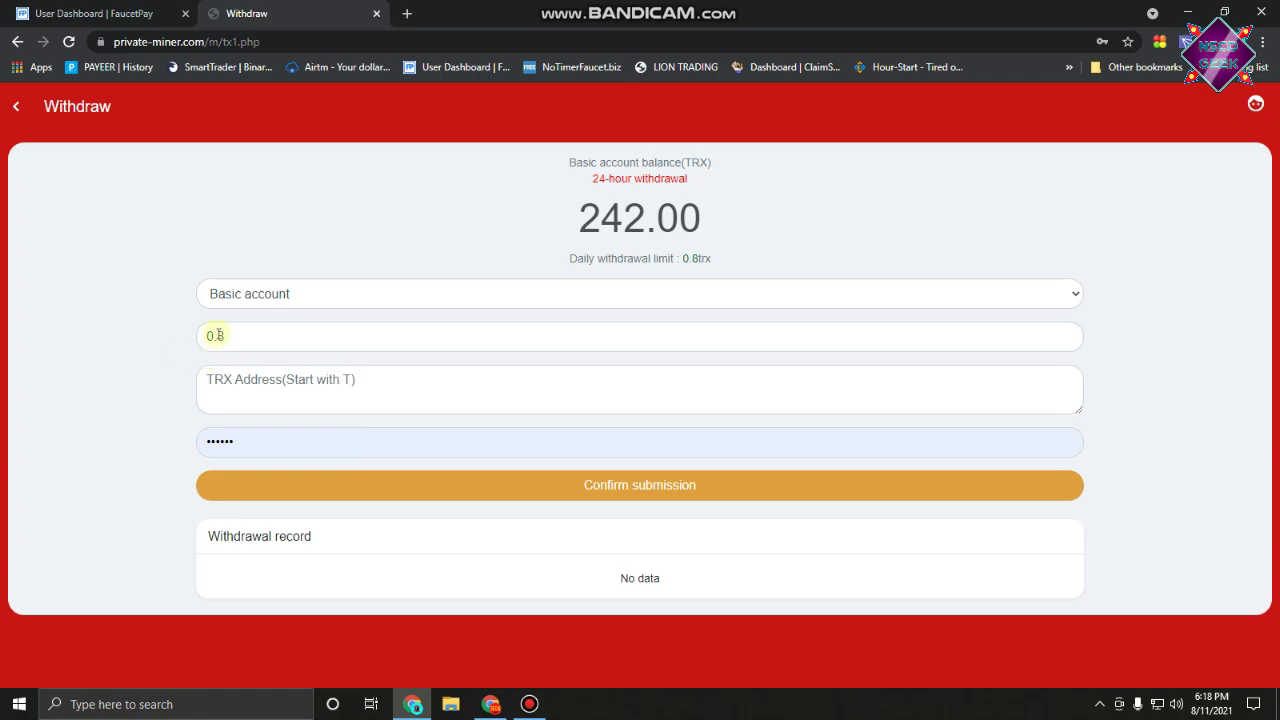
Step: Paste the FaucetPay TRX deposit address into the address field and submit the 0.8 TRX withdrawal
left_click(240, 382)
left_click(38, 13)
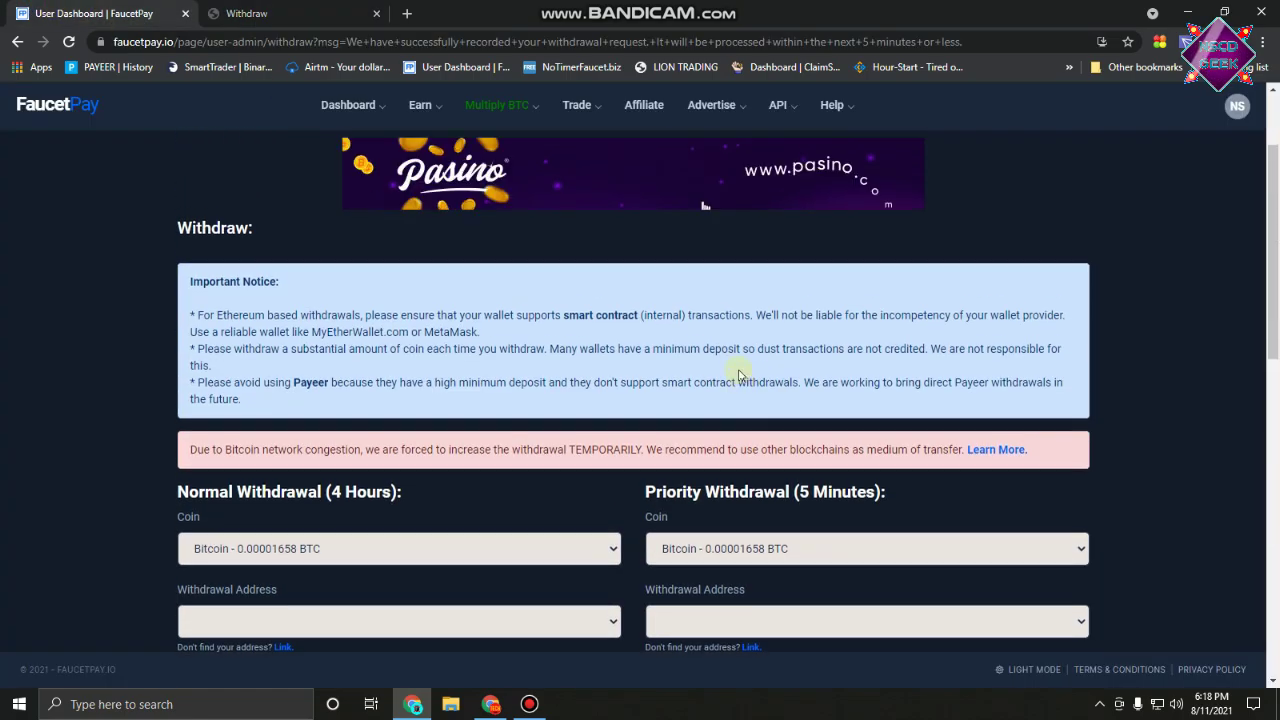
scroll(740, 374, "up", 3)
left_click(888, 175)
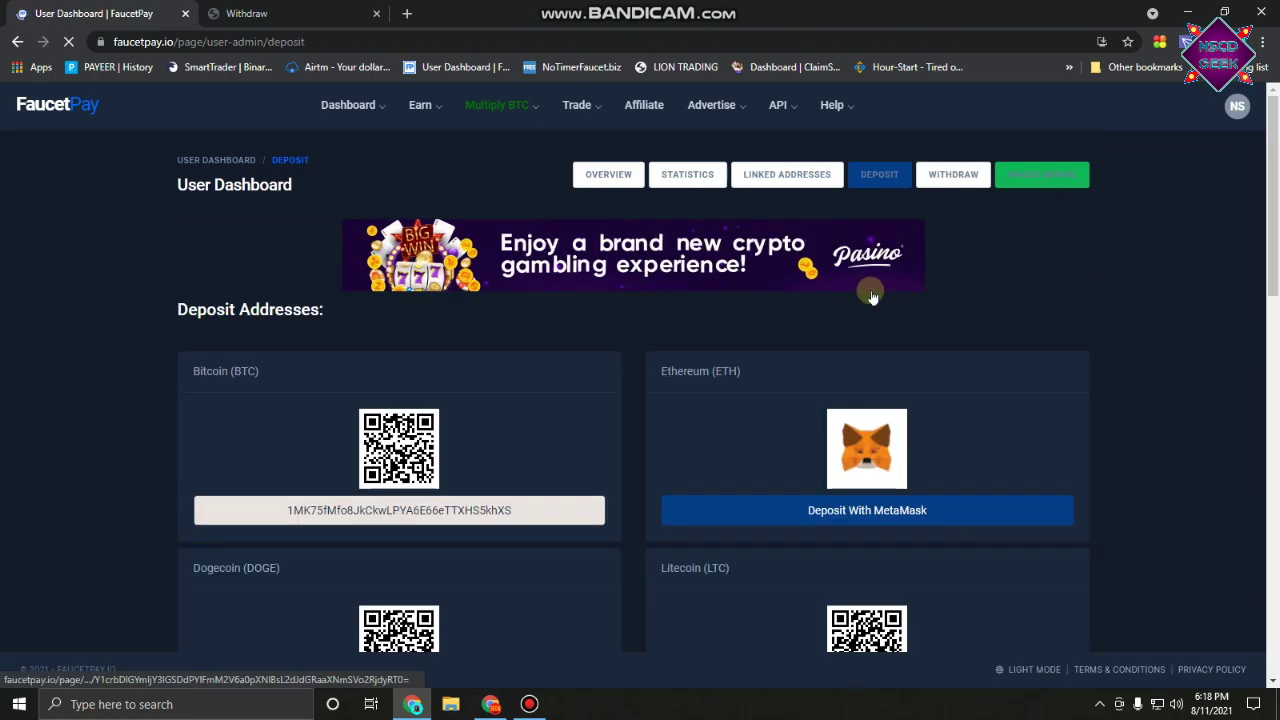
scroll(880, 350, "down", 5)
key("ctrl+Tab")
right_click(306, 390)
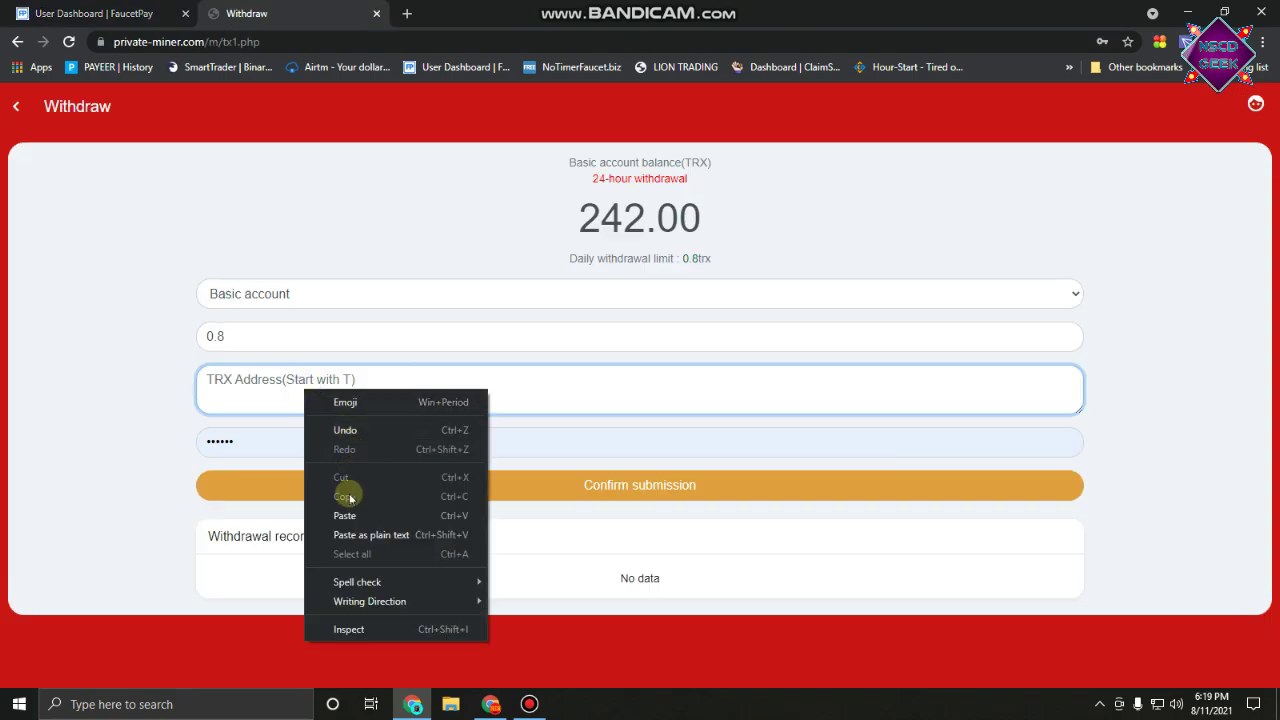
left_click(344, 515)
left_click(296, 438)
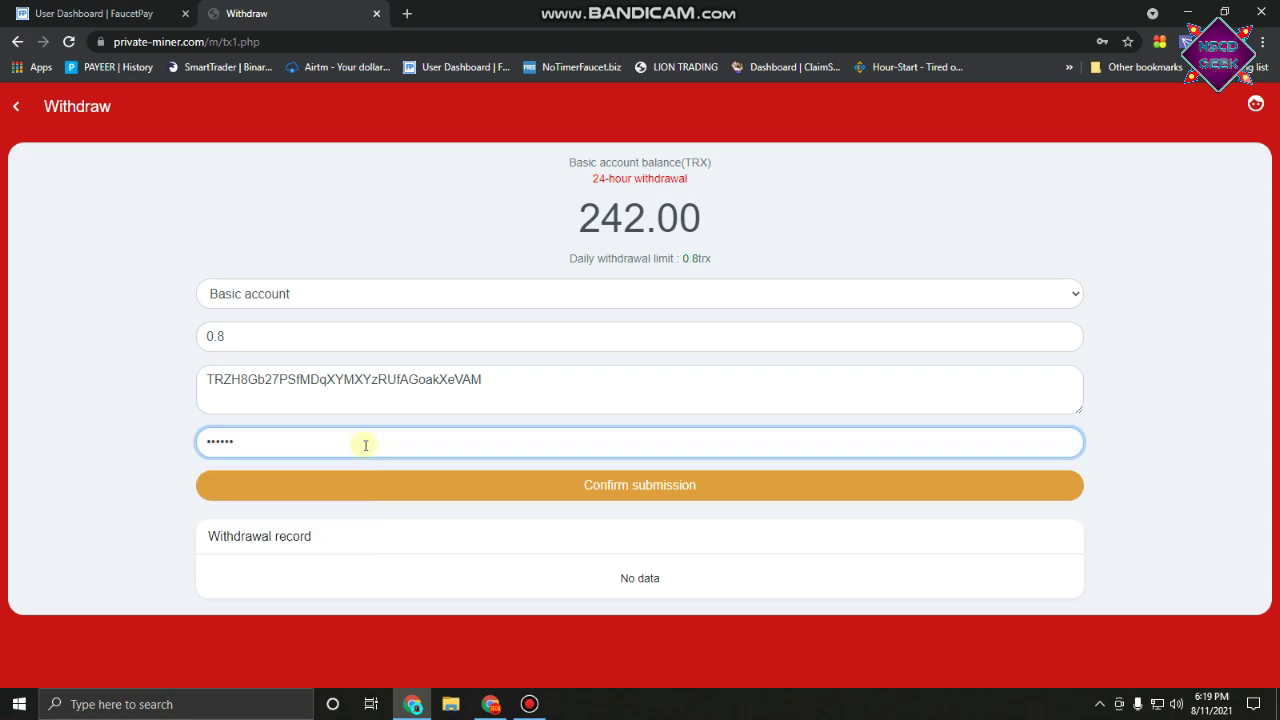
left_click(645, 488)
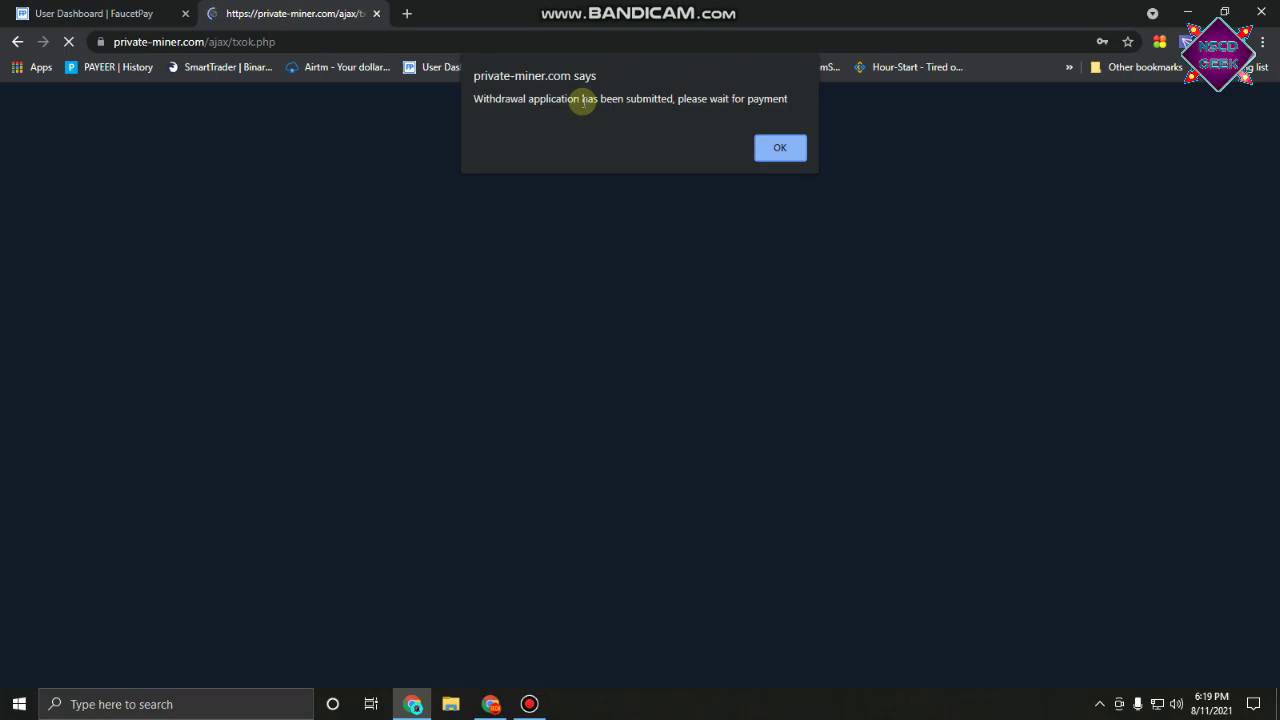
Step: Dismiss the 'Withdrawal application has been submitted' alert with OK
left_click(772, 153)
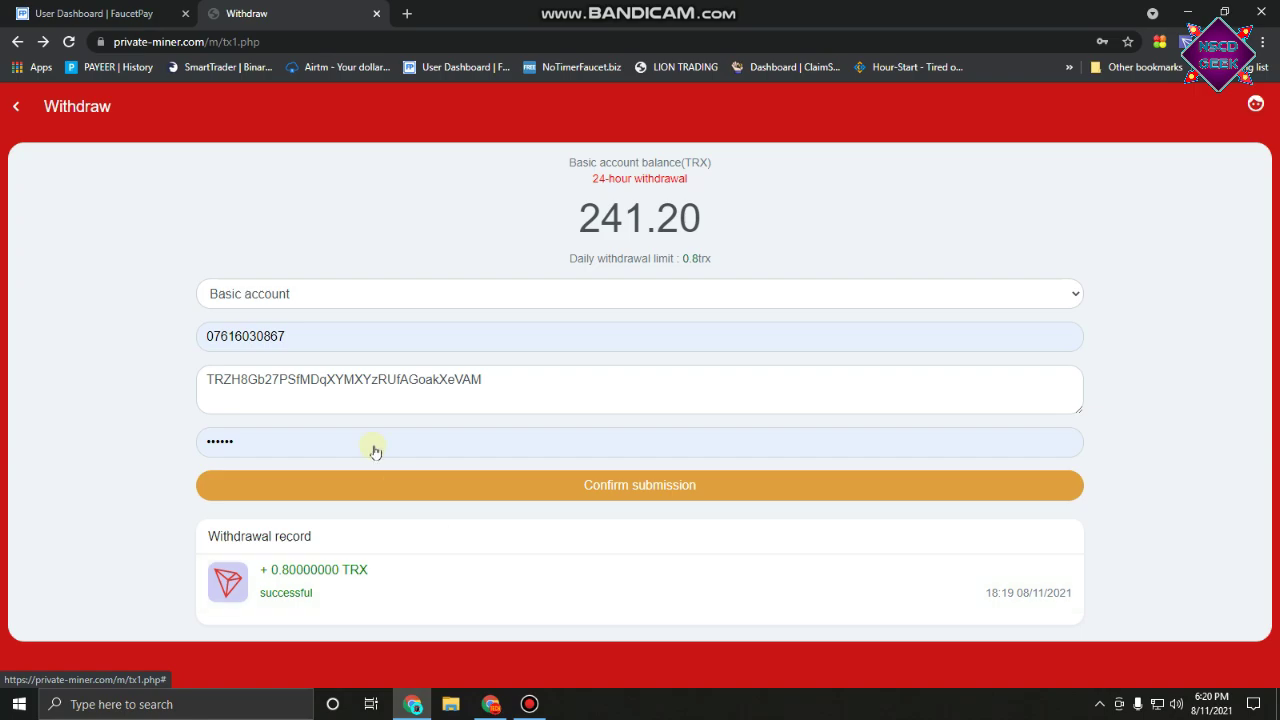
left_click(113, 10)
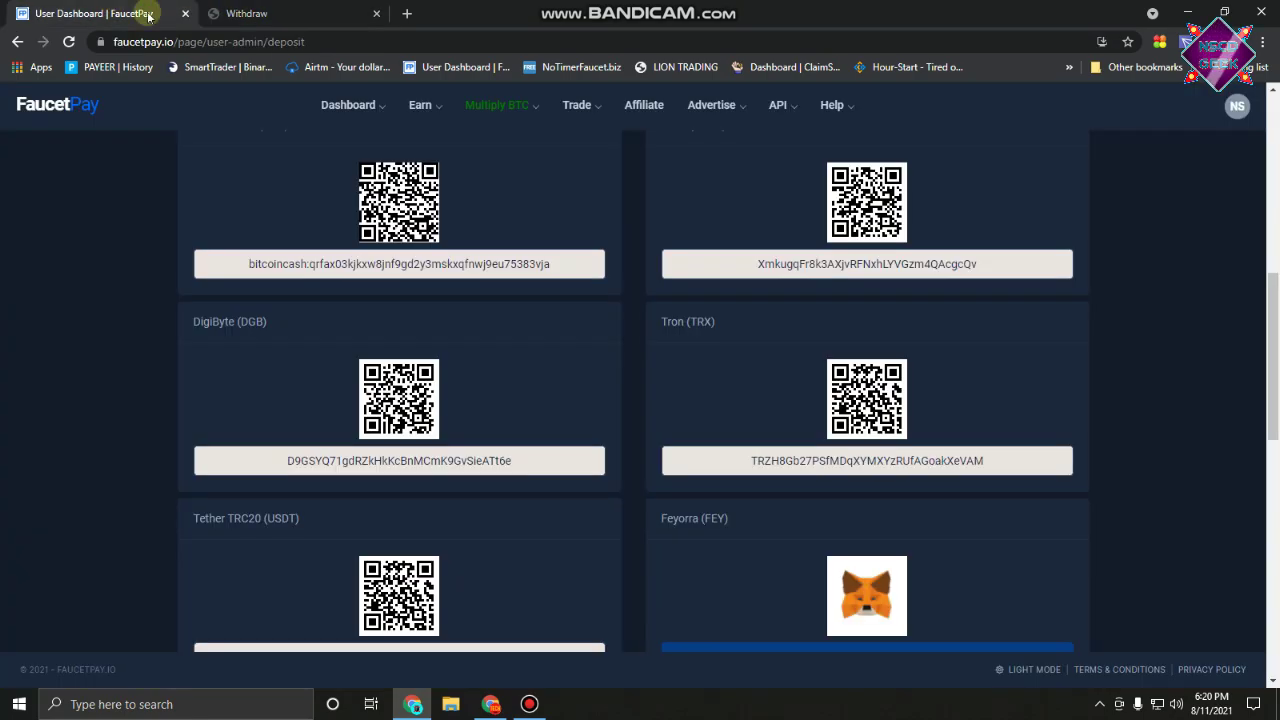
scroll(706, 277, "down", 6)
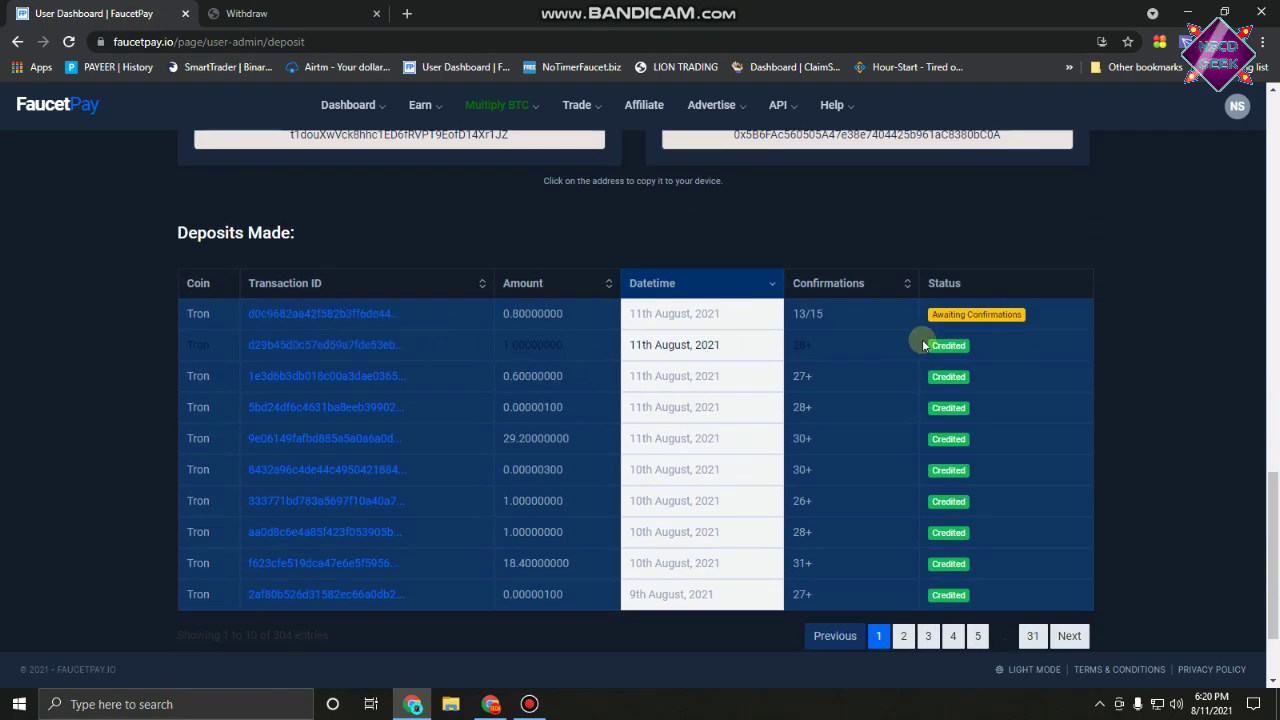
left_click_drag(920, 314, 1005, 316)
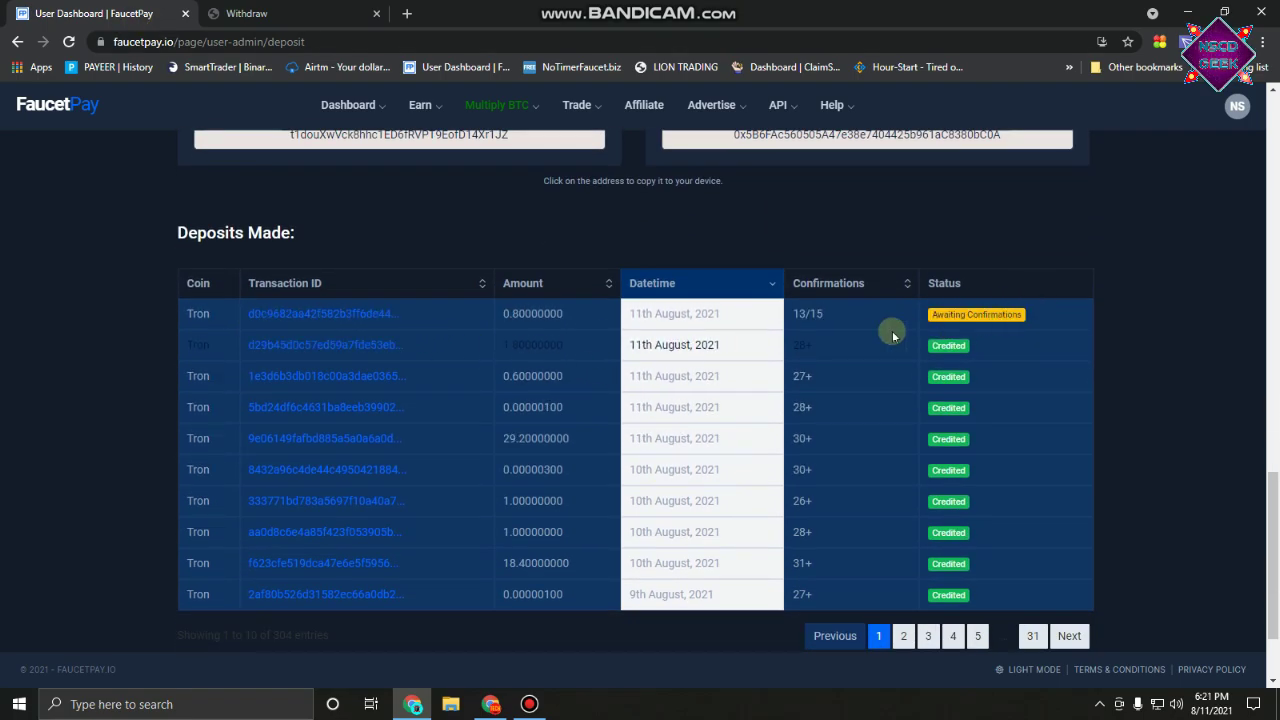
left_click_drag(185, 313, 557, 313)
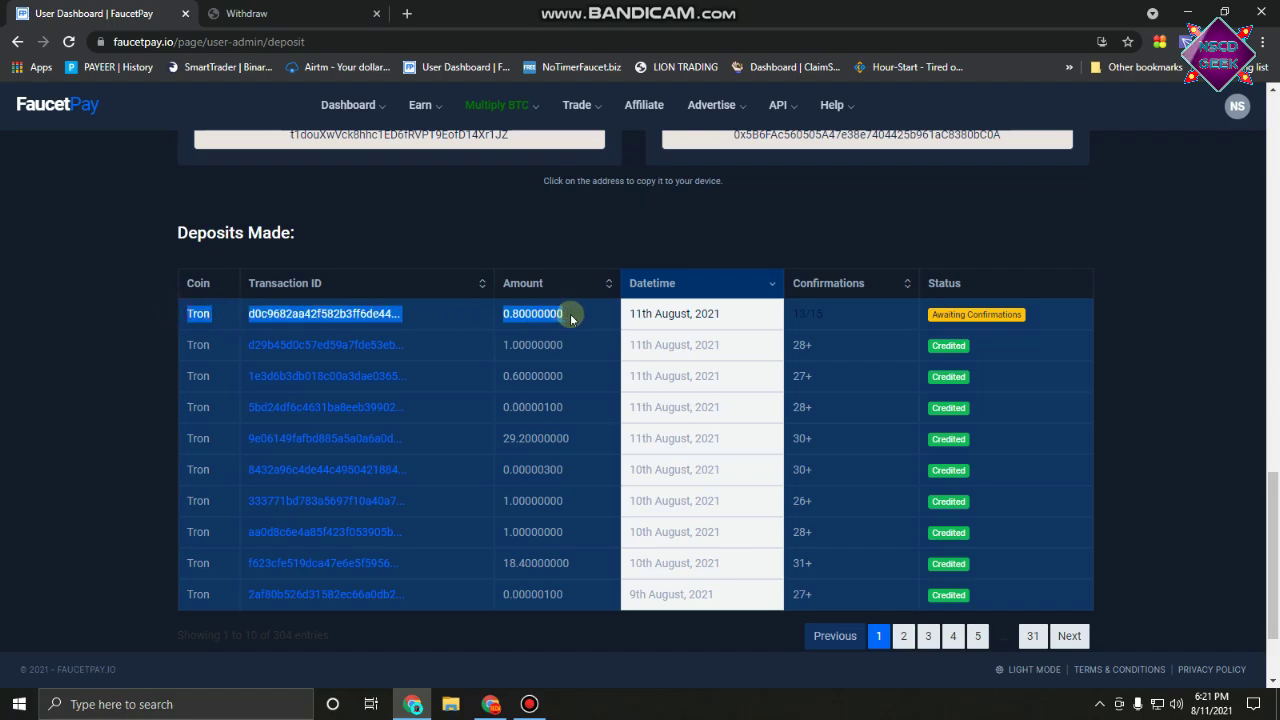
left_click(571, 315)
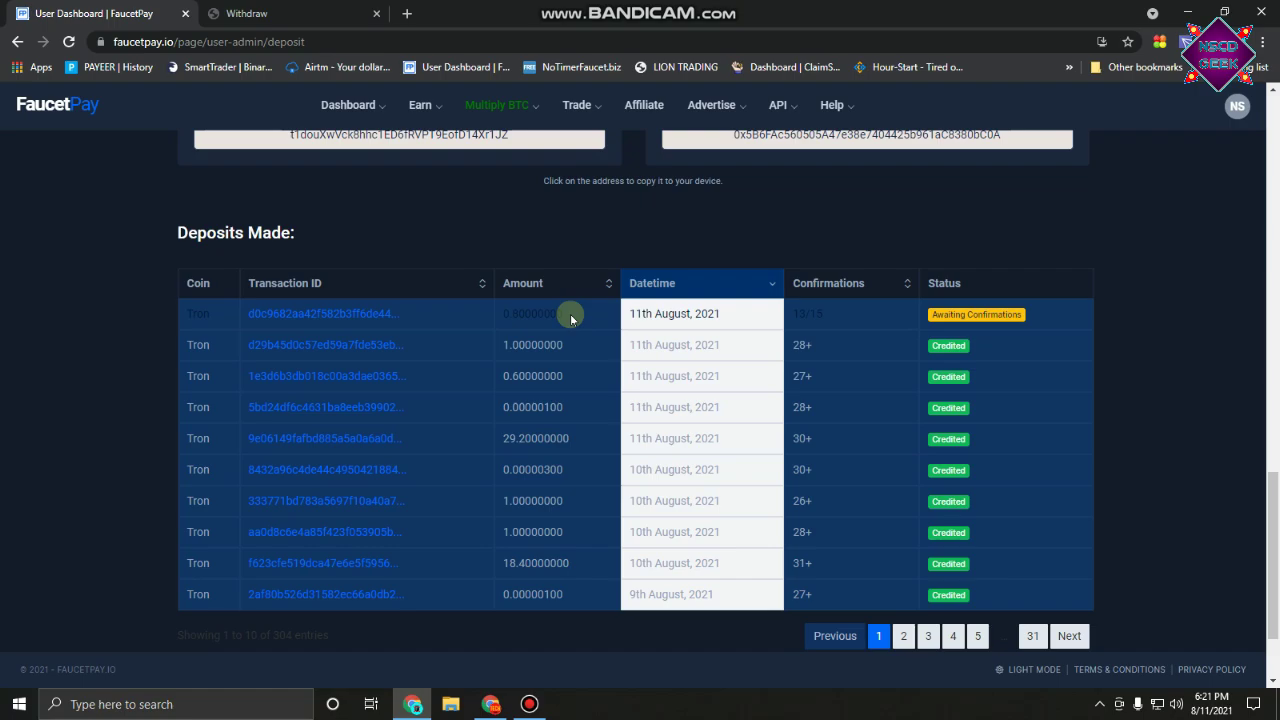
left_click(256, 10)
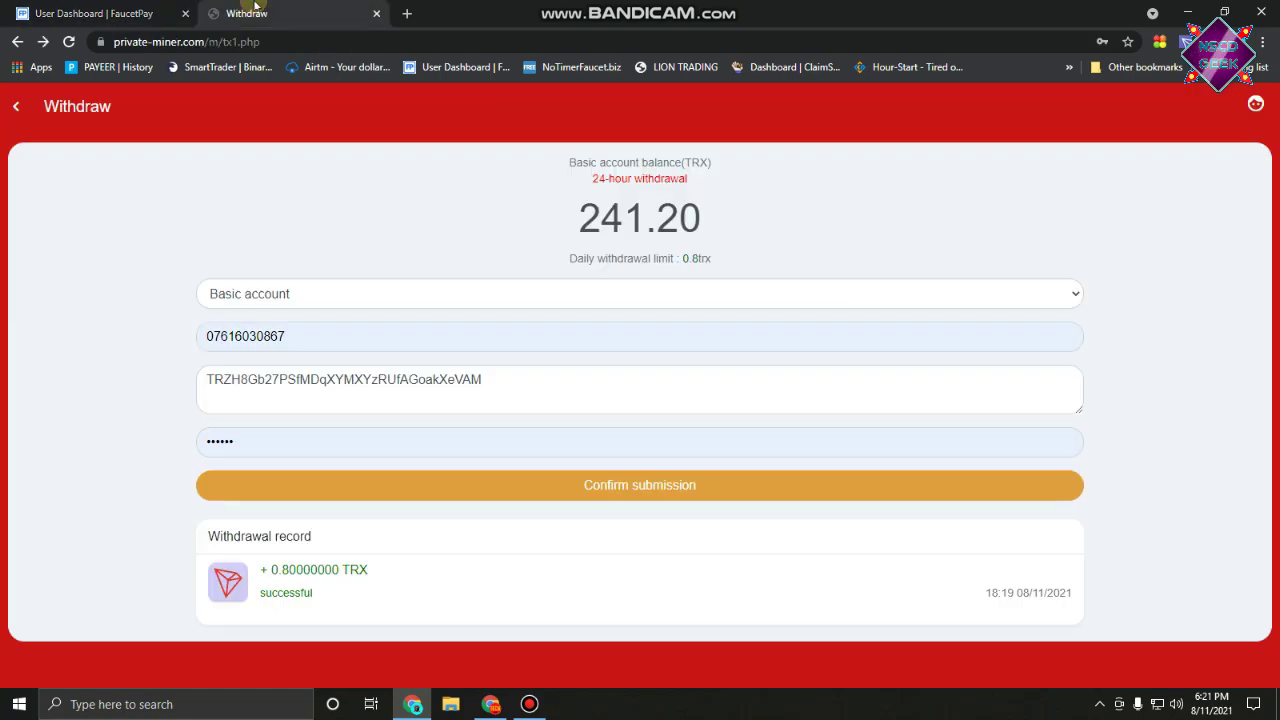